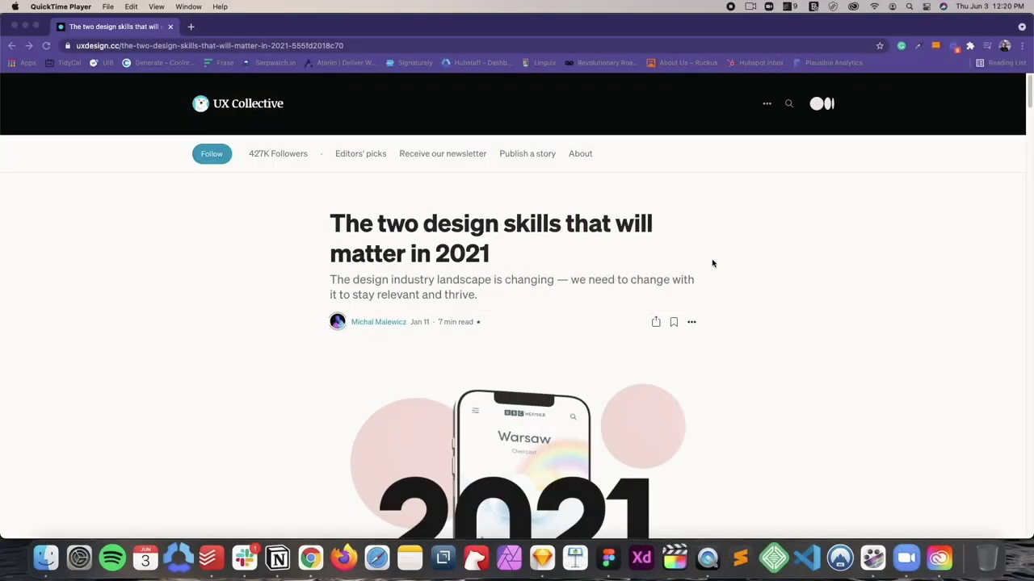
- Scroll down and back up through the uxdesign.cc article to view its side author panel
scroll(712, 263, down, 5)
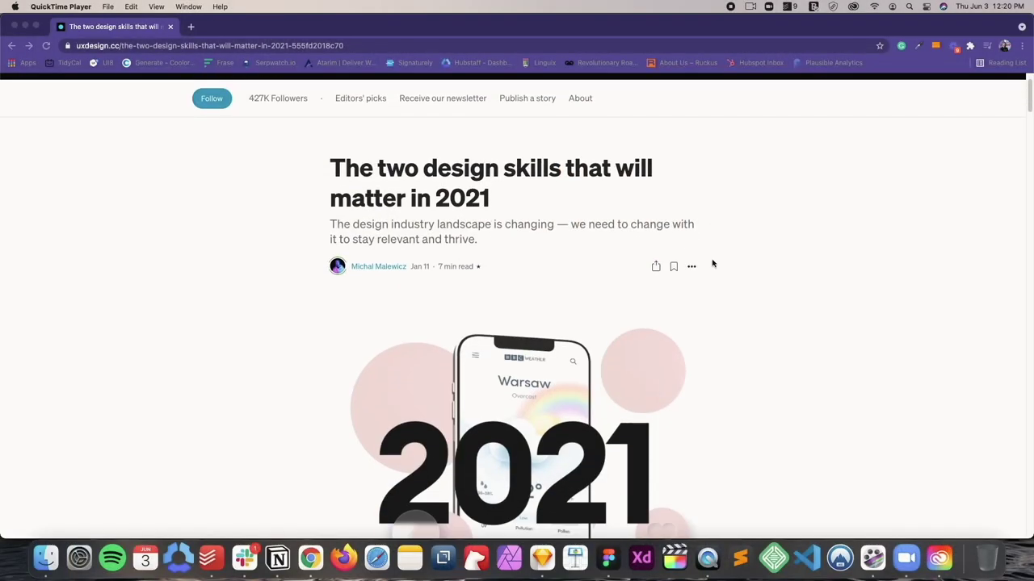
scroll(712, 263, down, 4)
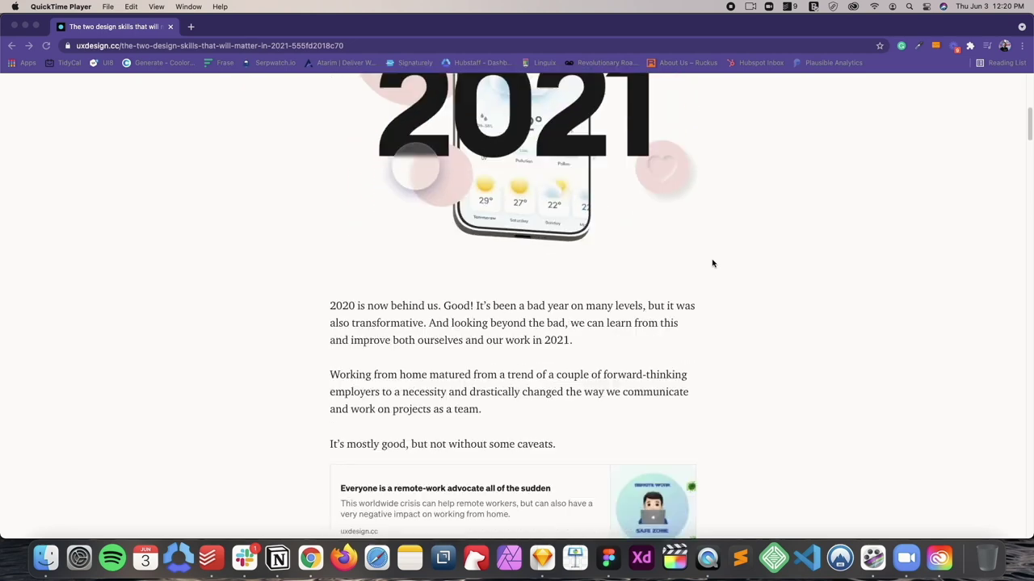
scroll(712, 263, down, 3)
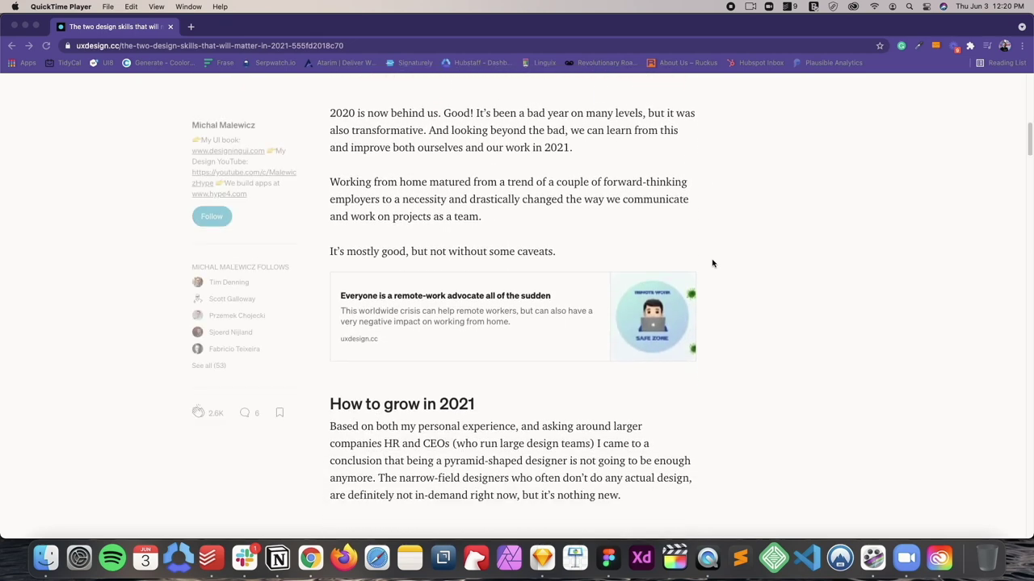
scroll(712, 263, up, 5)
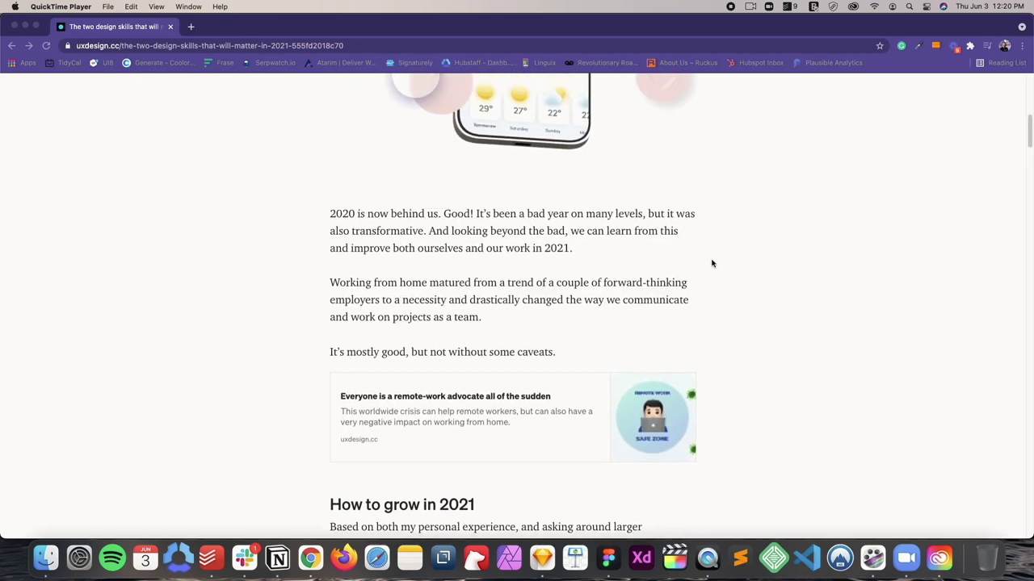
scroll(712, 263, down, 7)
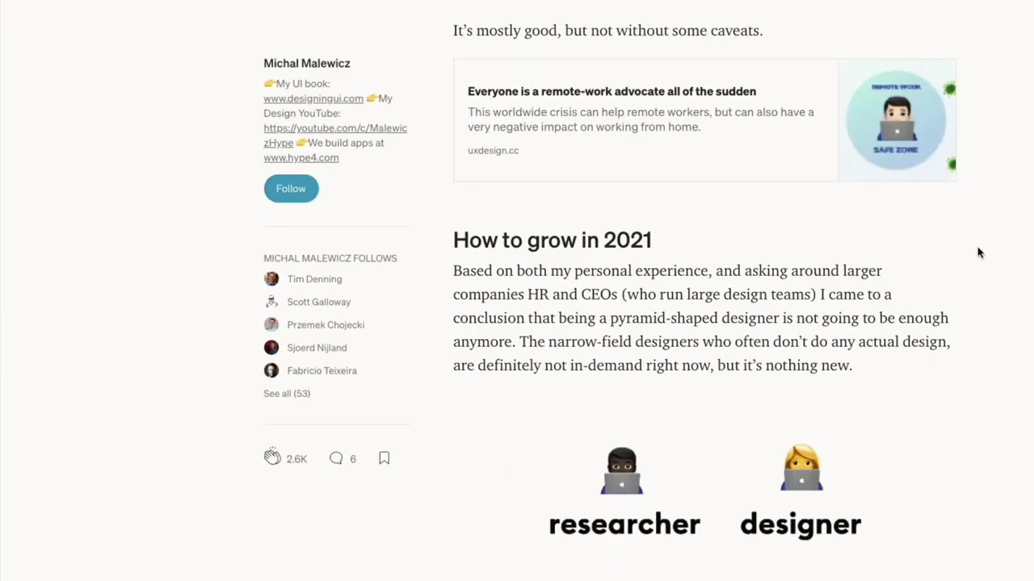
scroll(977, 253, down, 8)
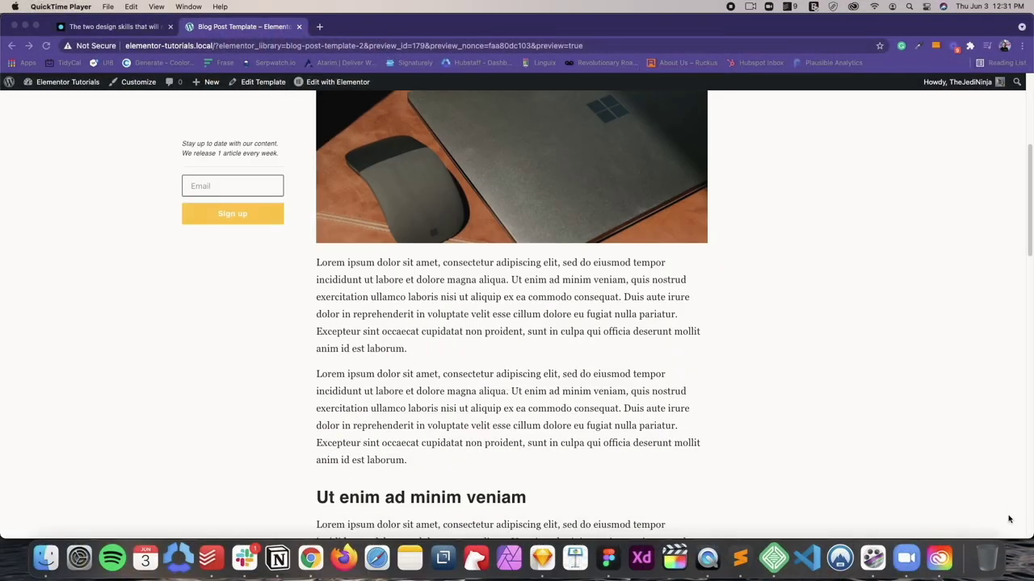
scroll(1008, 519, up, 5)
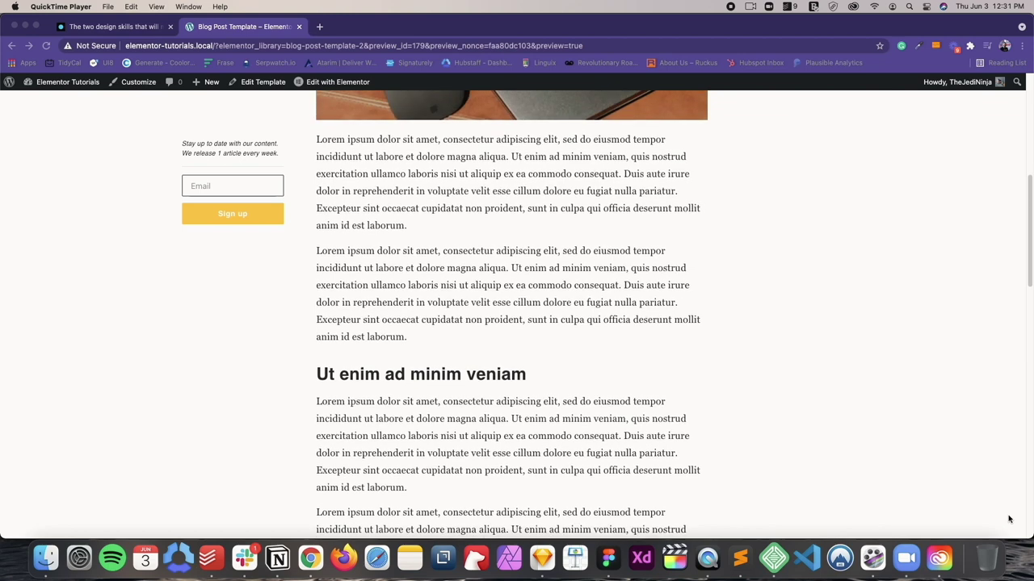
scroll(1009, 516, up, 2)
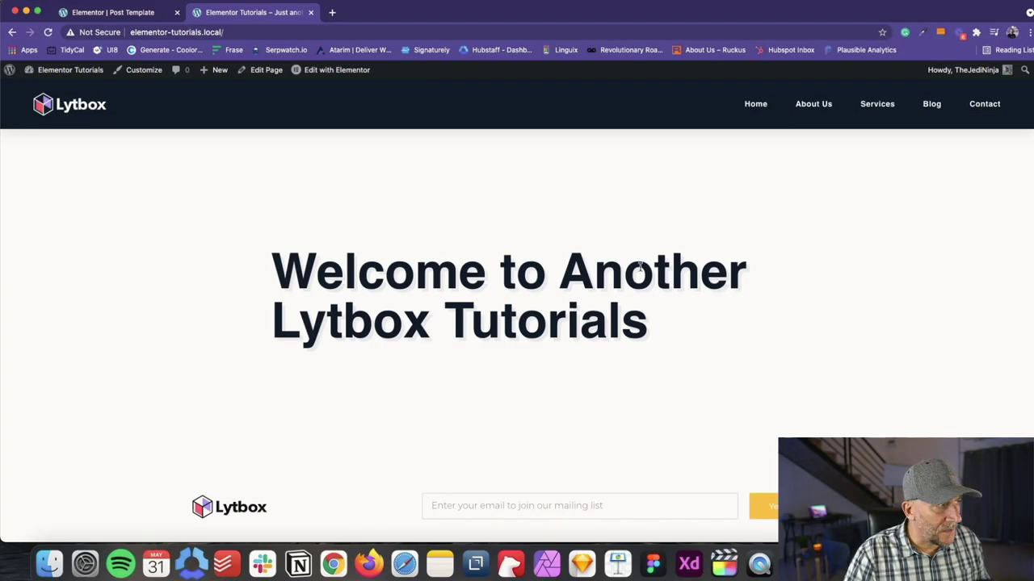
- Go to the WordPress dashboard and review the installed Elementor plugins
mouse_move(77, 75)
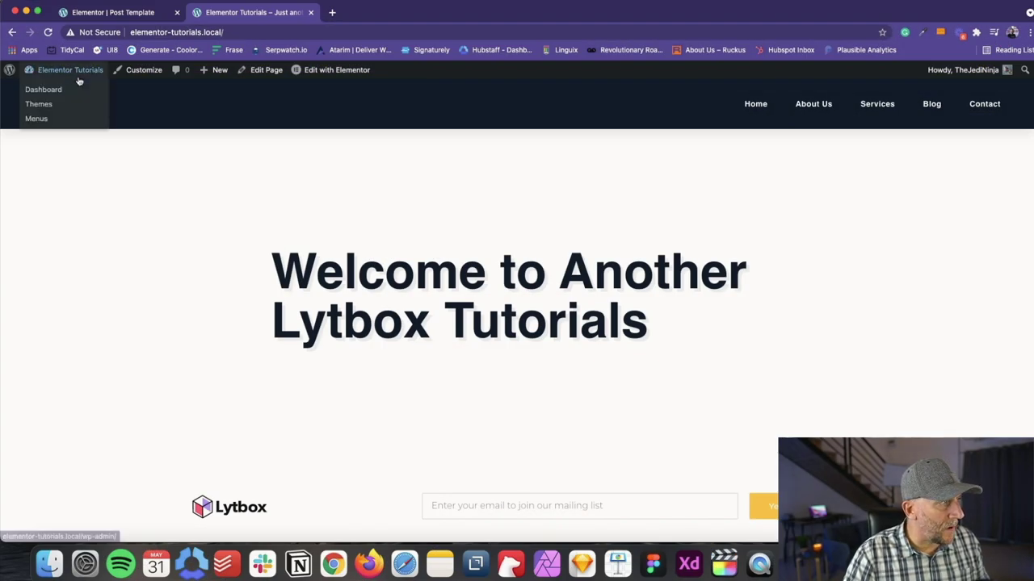
click(45, 90)
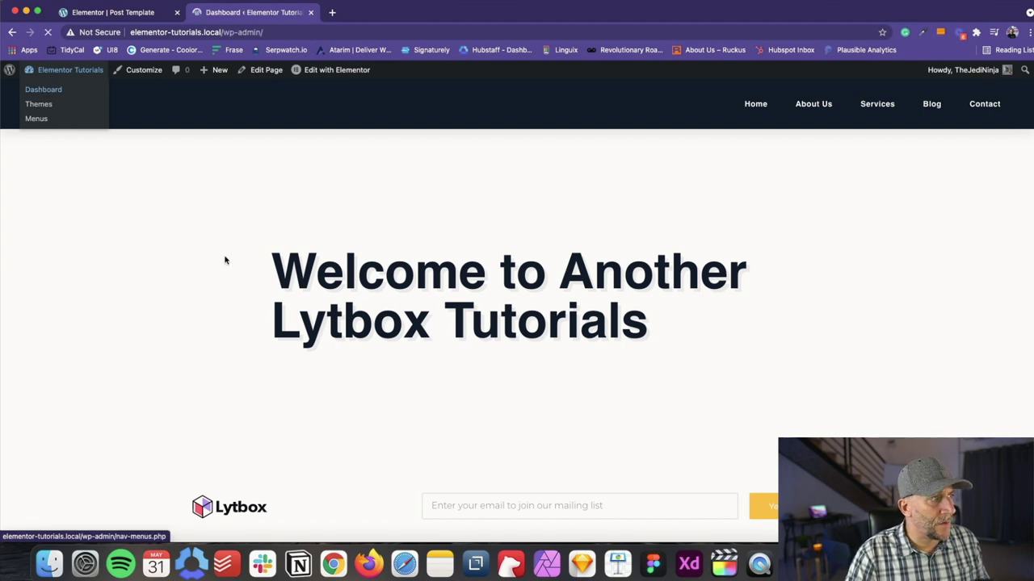
click(34, 306)
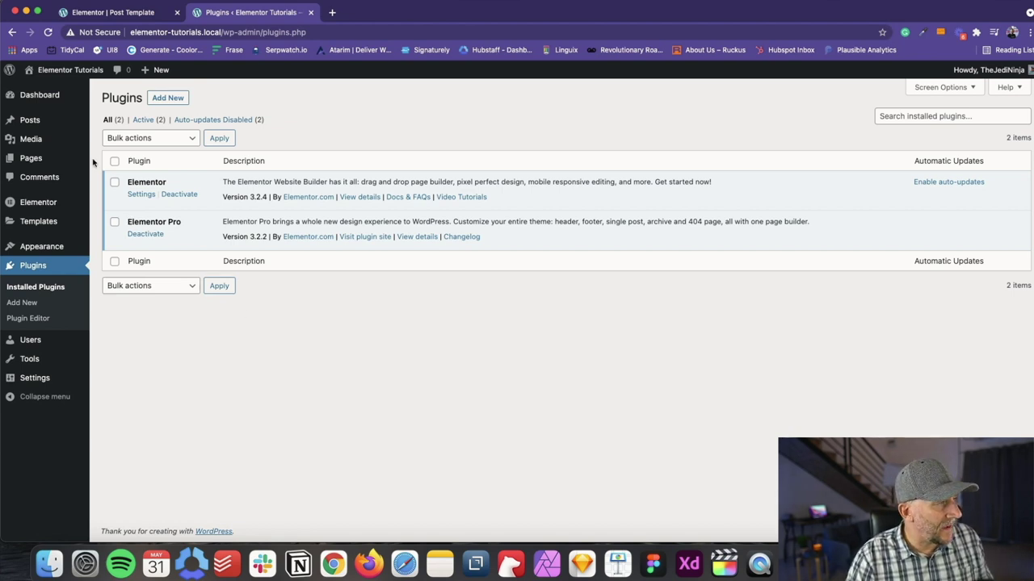
- Open the Apple Music post, select its first paragraph, then return to the posts list
click(29, 121)
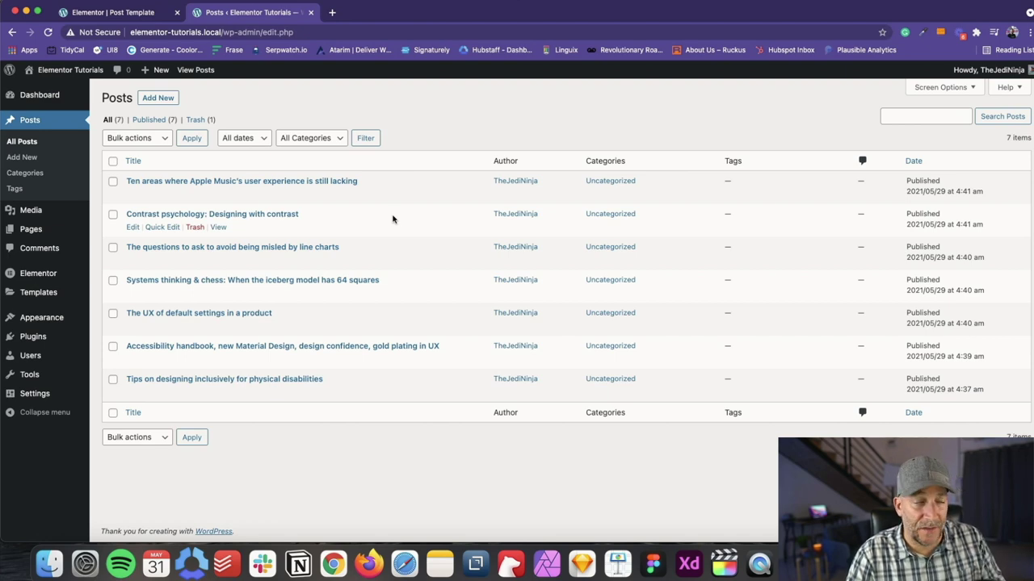
click(323, 186)
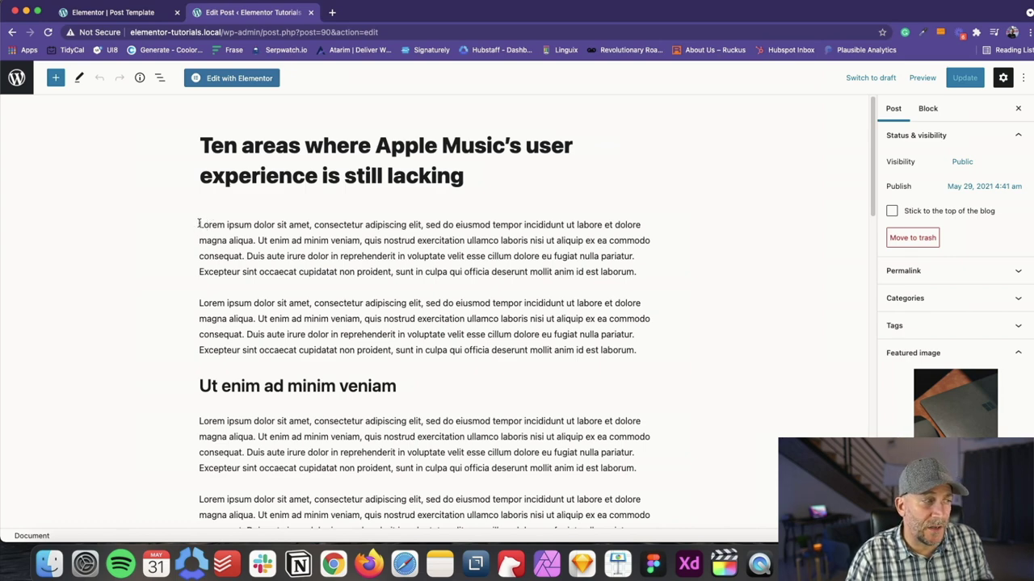
drag(198, 223, 649, 277)
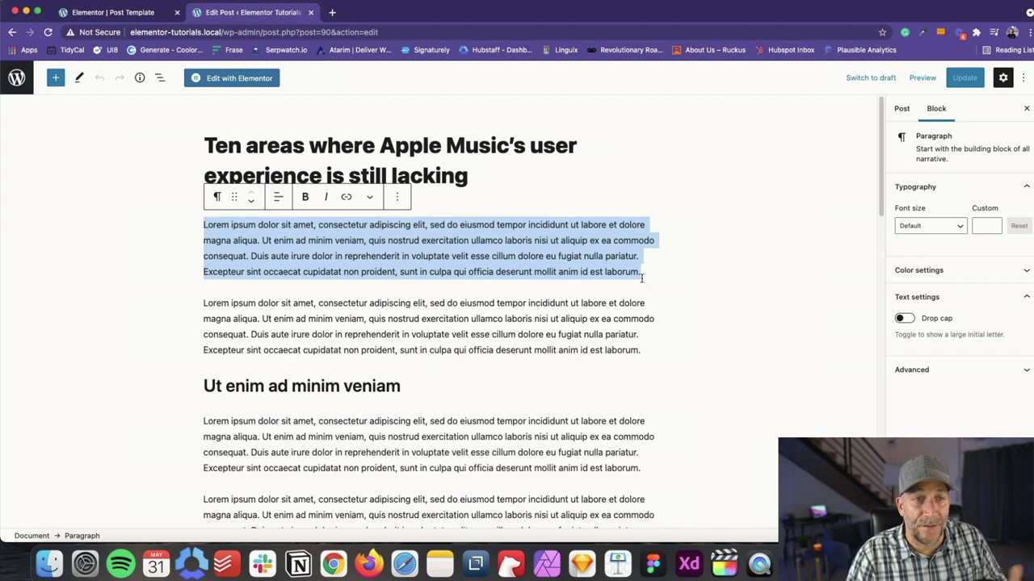
scroll(670, 293, down, 5)
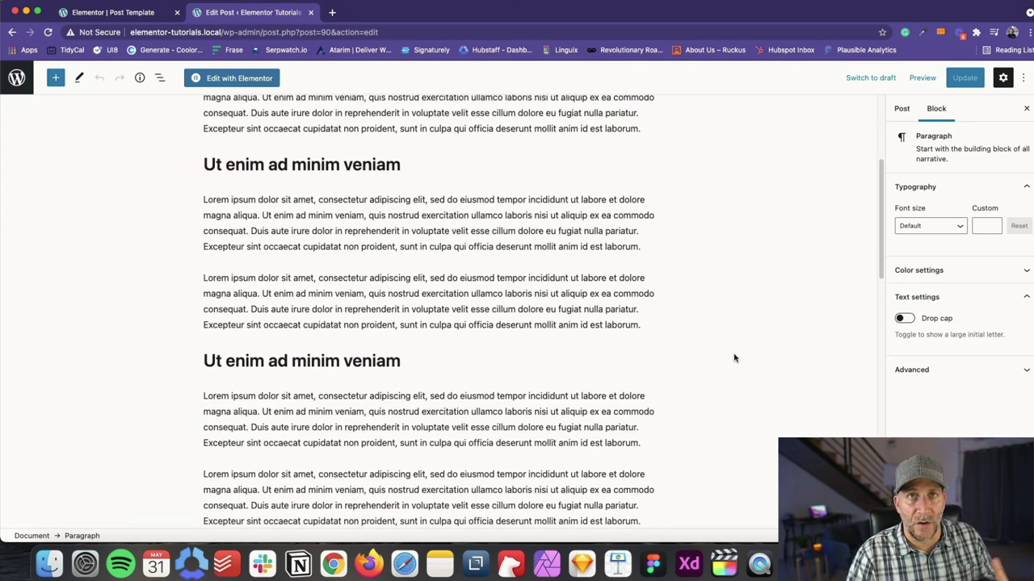
scroll(662, 350, up, 5)
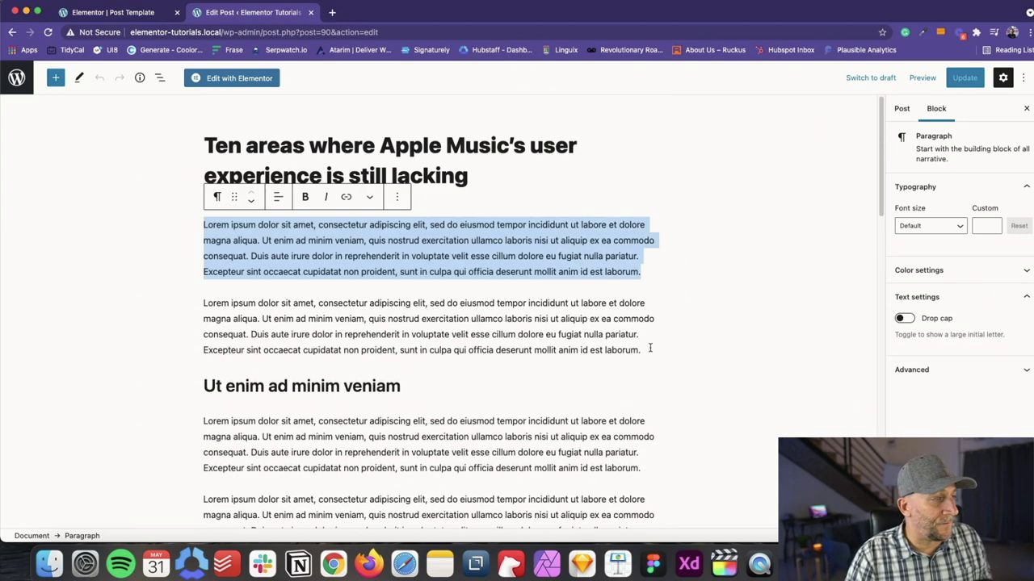
click(16, 77)
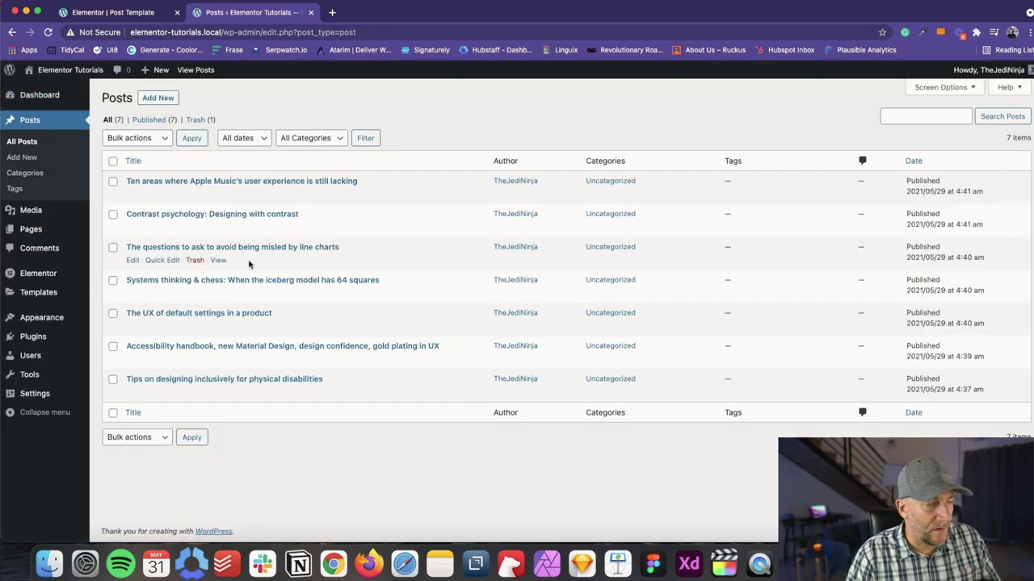
- Create a Single Post template named 'Blog Post Template' from the Theme Builder
mouse_move(46, 279)
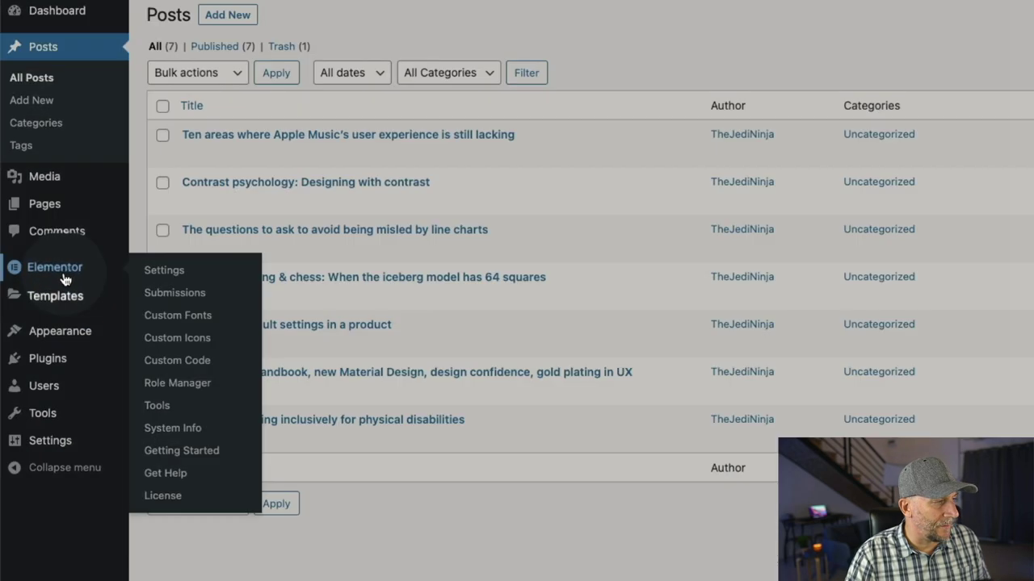
mouse_move(64, 297)
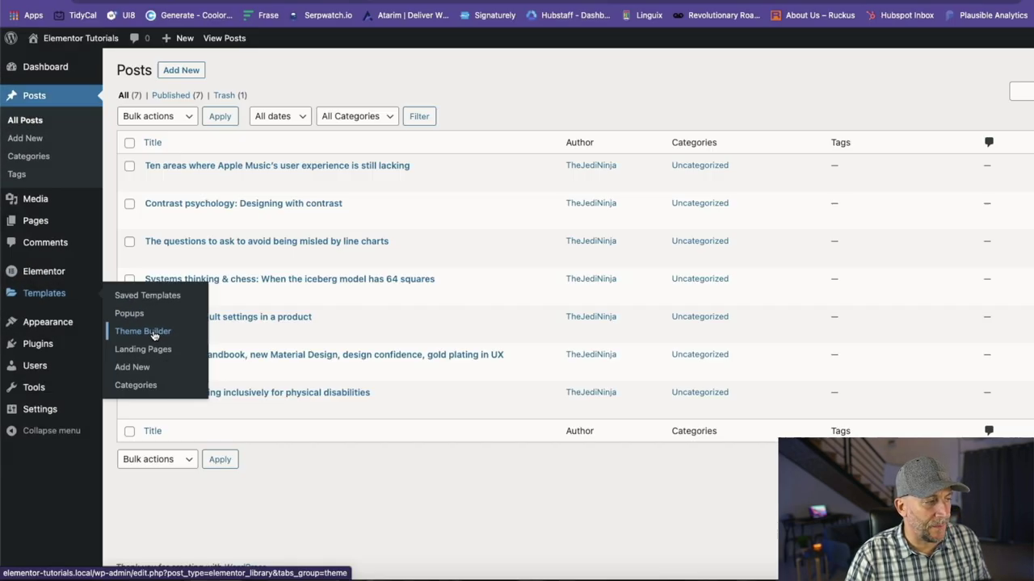
click(194, 345)
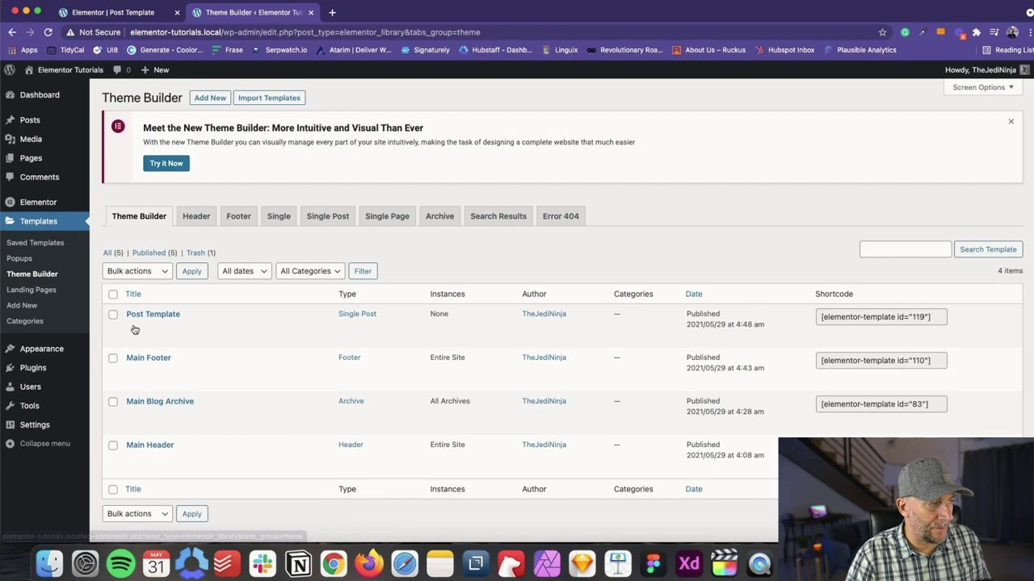
click(209, 100)
click(598, 301)
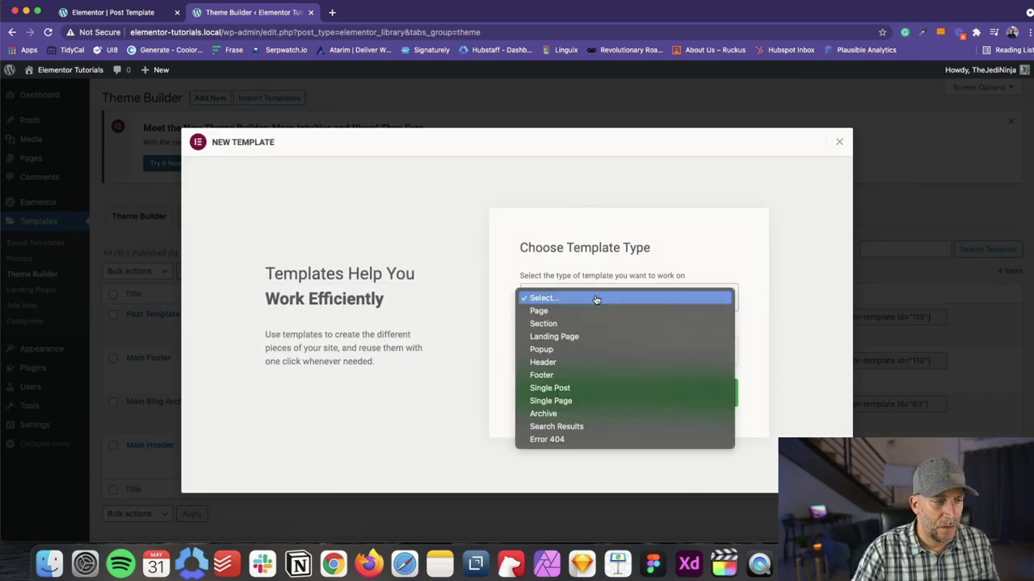
click(594, 390)
click(541, 345)
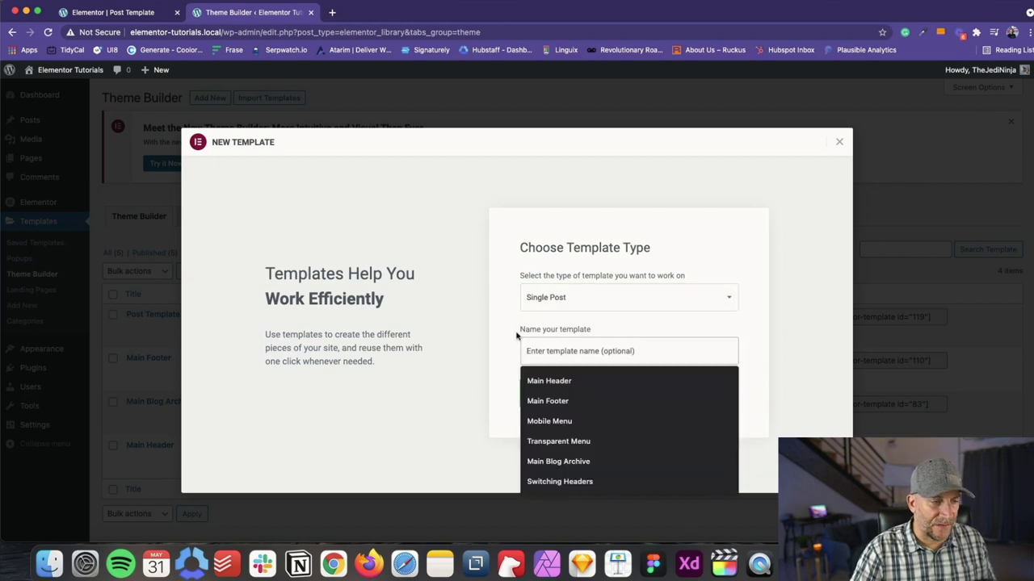
text(Blog)
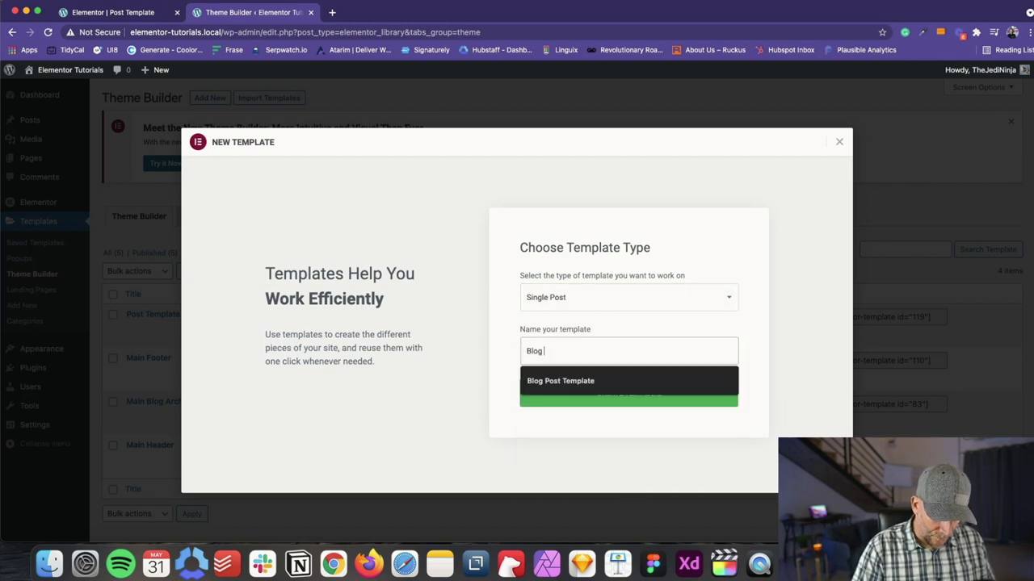
text( Post Template)
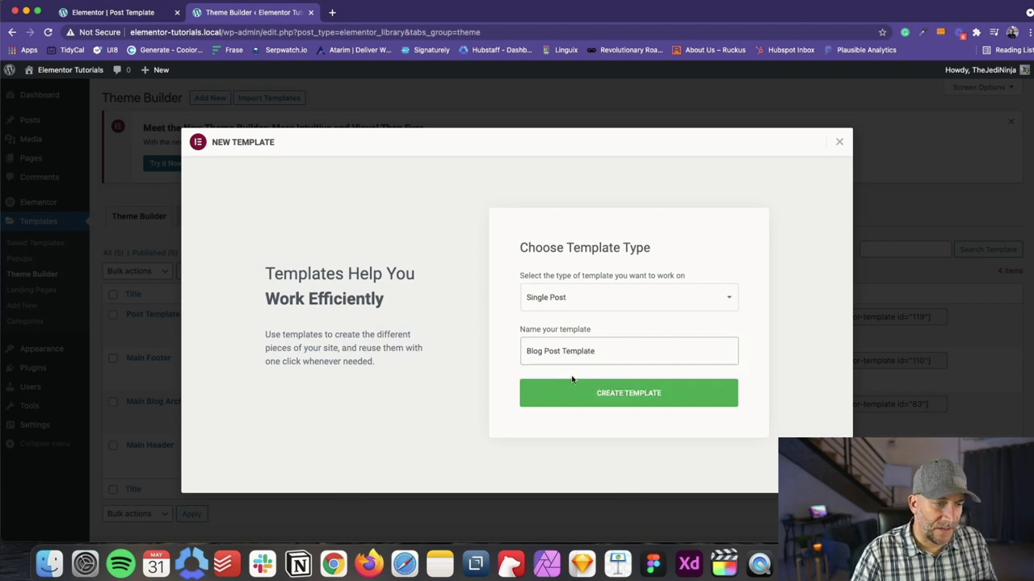
click(603, 394)
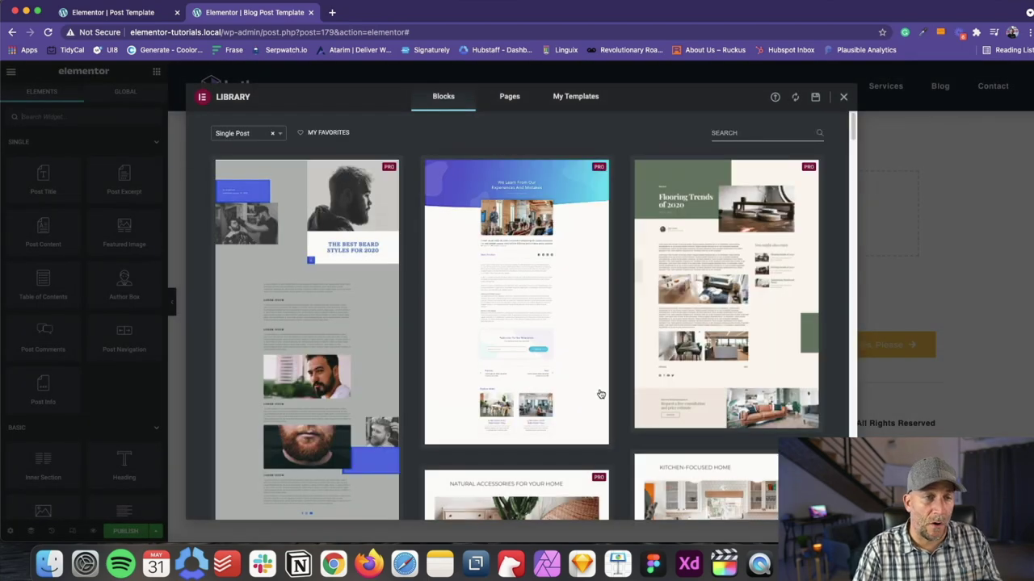
- Close the template library to start from the empty Blog Post Template canvas
click(844, 98)
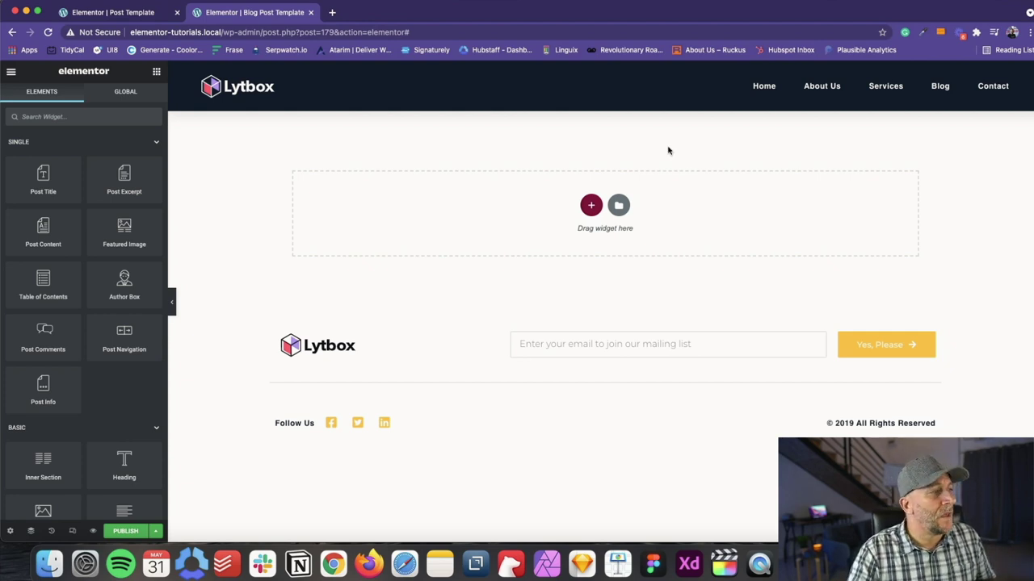
- Add a three-column section, sizing the left column to about 24% and the middle to 56%
click(590, 204)
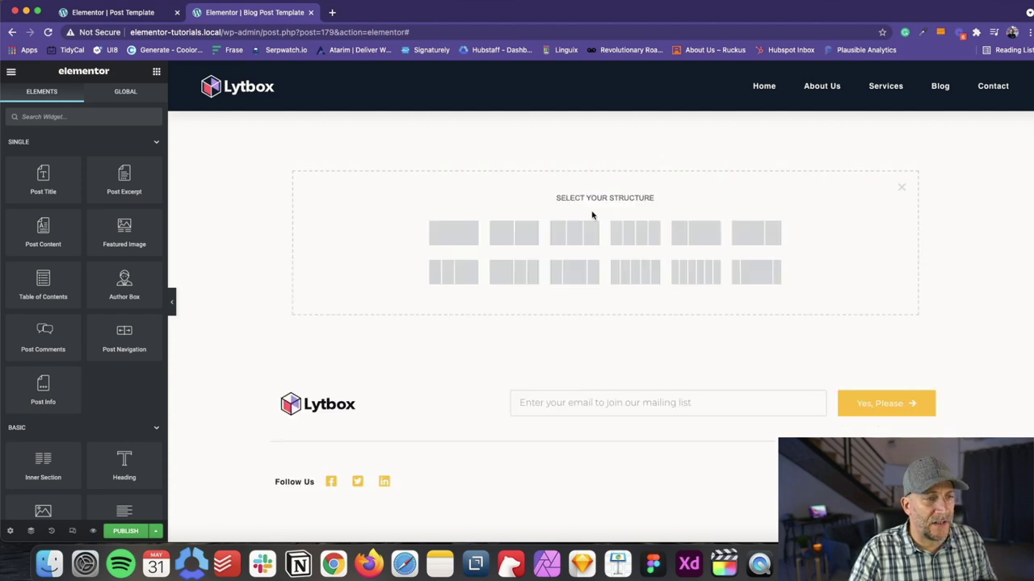
click(567, 236)
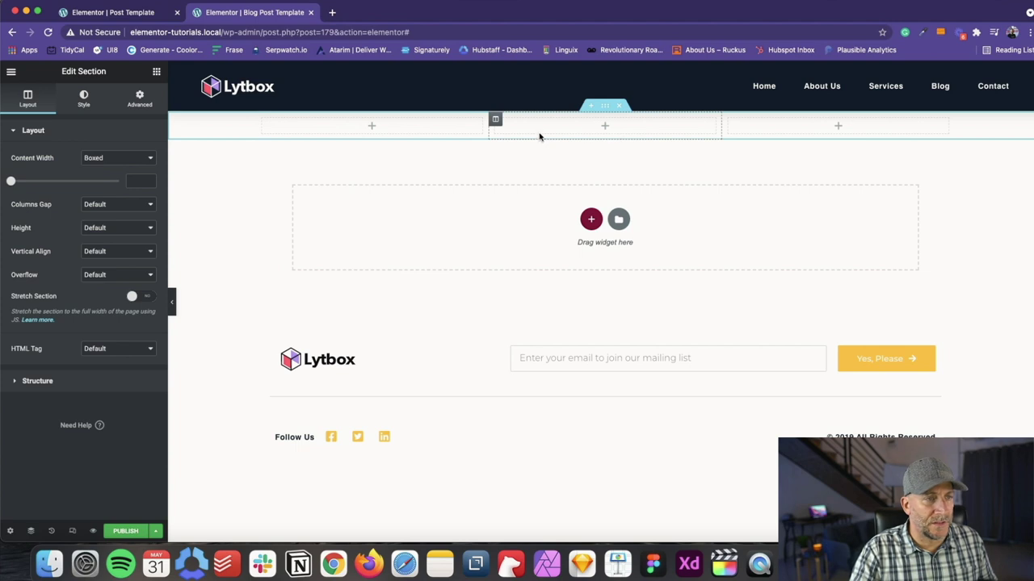
drag(490, 128, 397, 129)
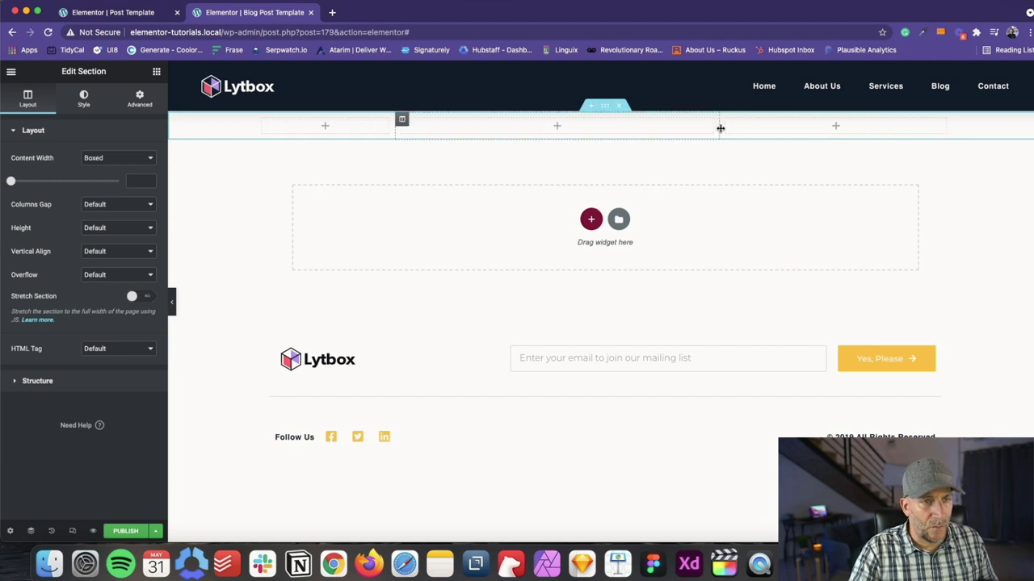
drag(721, 127, 815, 130)
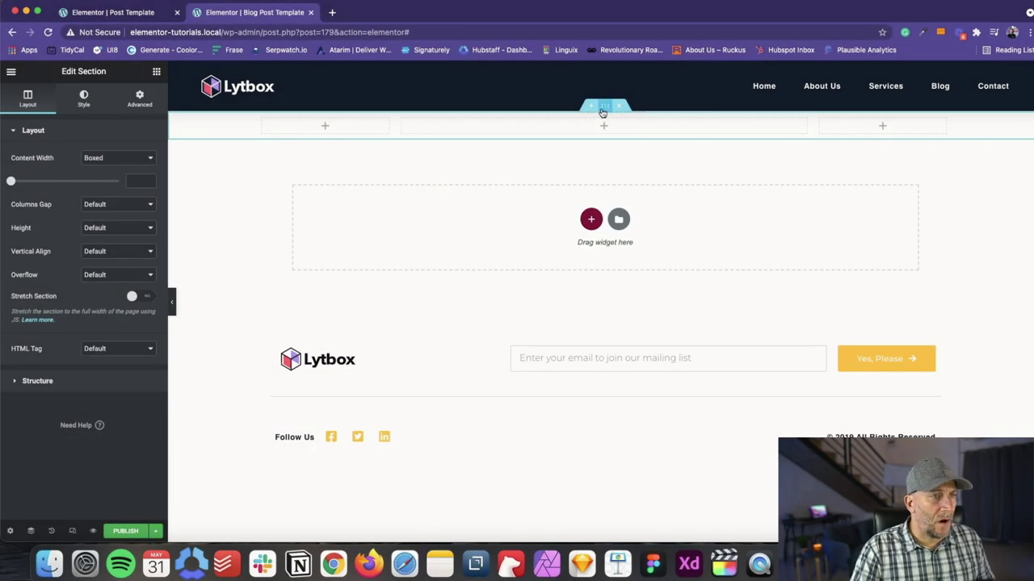
click(138, 95)
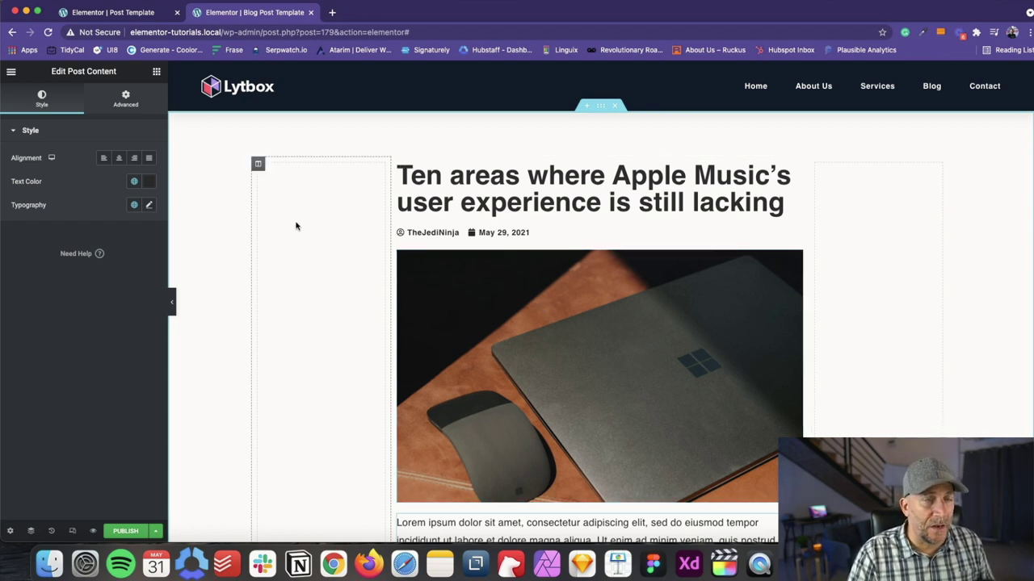
- Drop an Inner Section widget into the left sidebar column
click(269, 266)
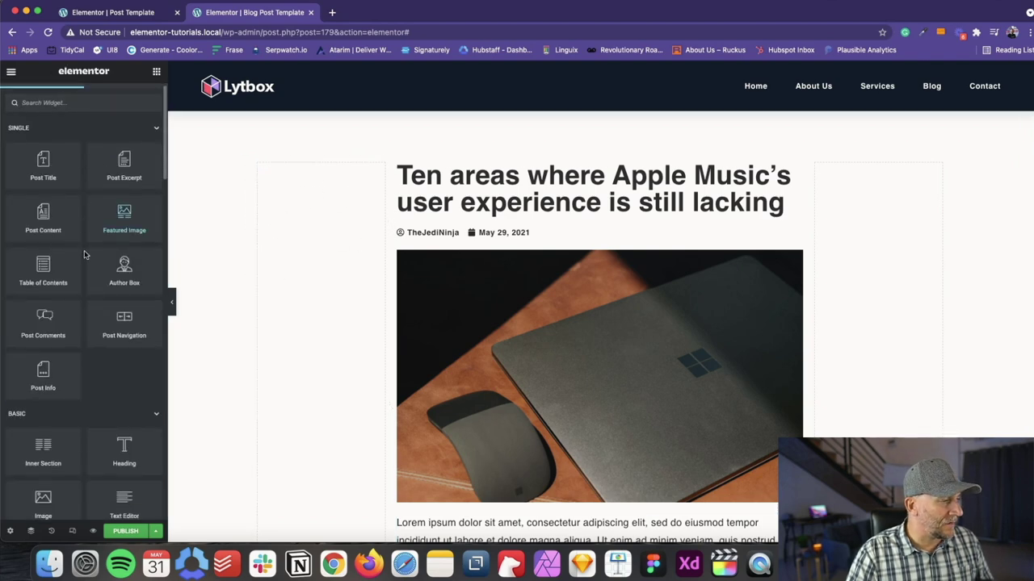
scroll(87, 267, down, 3)
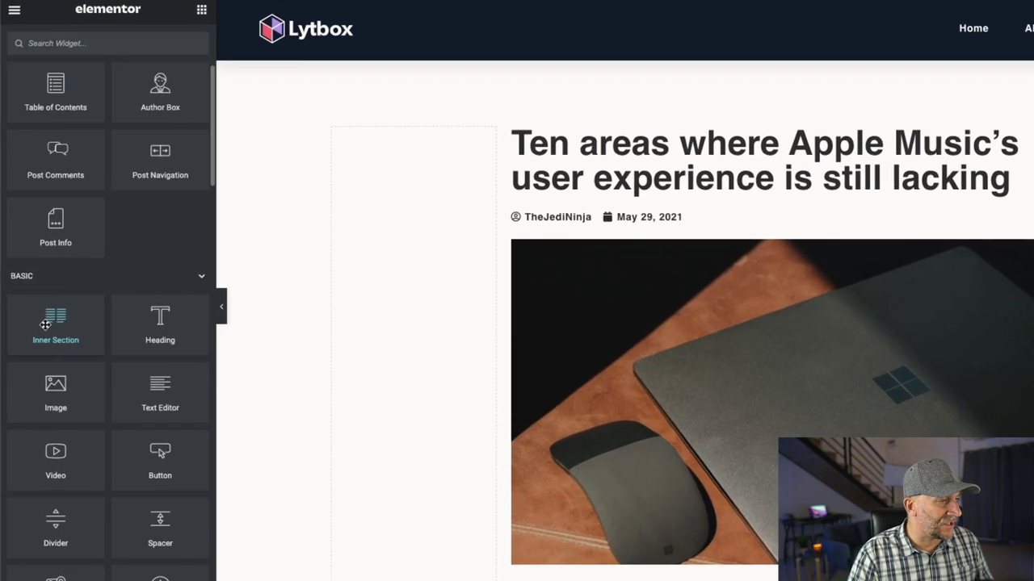
drag(43, 312, 230, 281)
drag(296, 279, 395, 256)
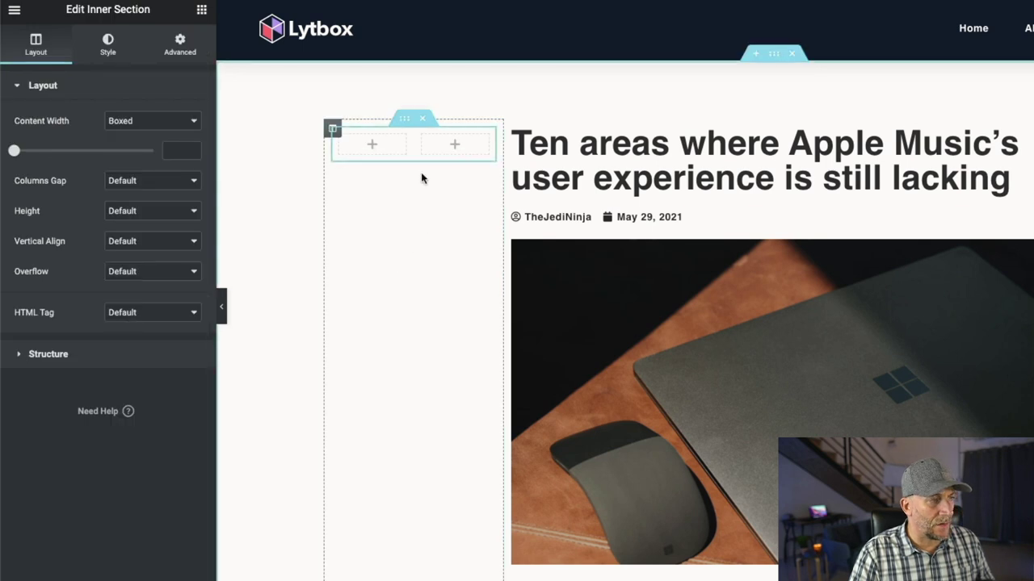
- Delete the inner section's right-hand column so only one column remains
right_click(423, 138)
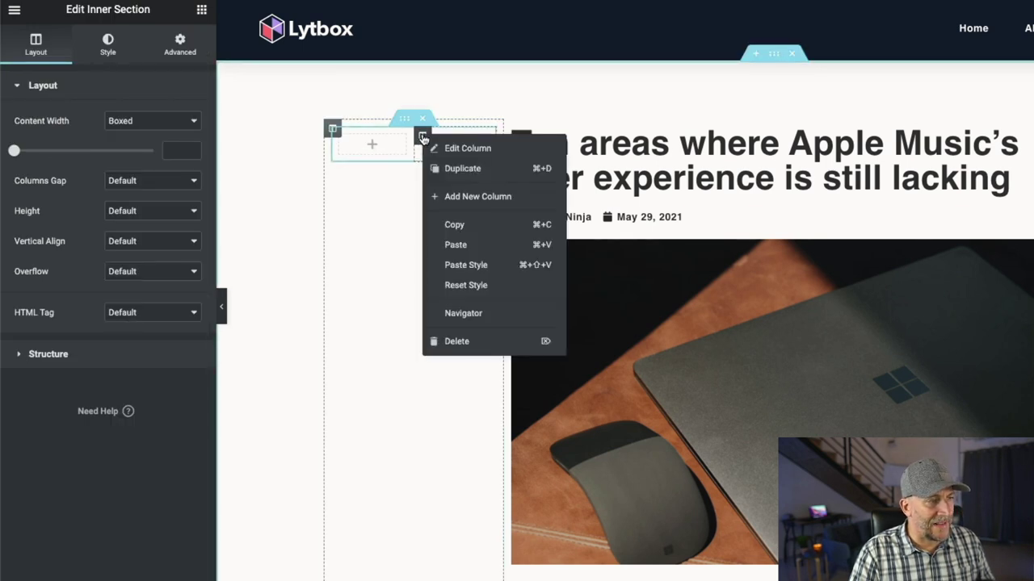
click(450, 150)
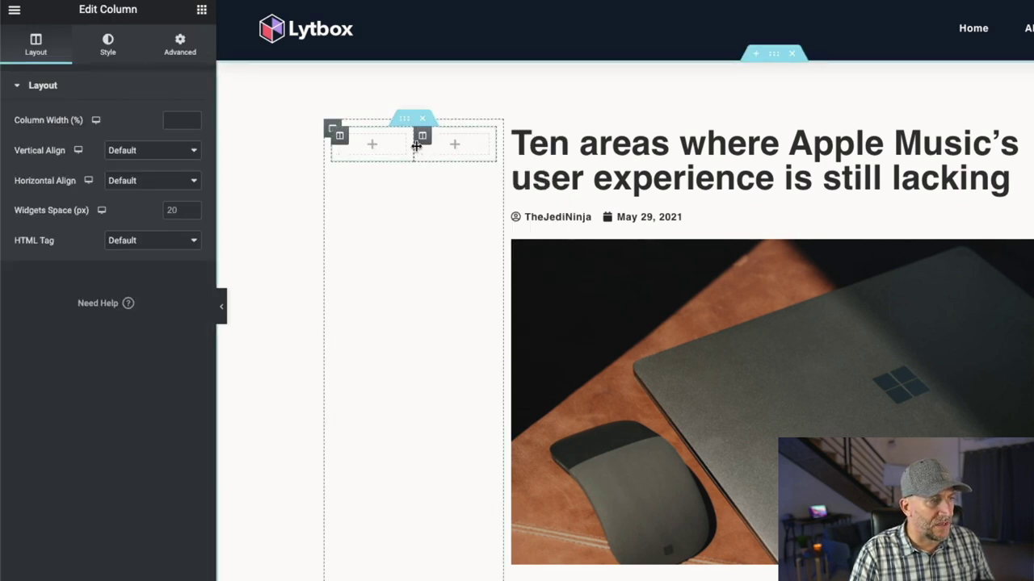
right_click(422, 135)
click(462, 336)
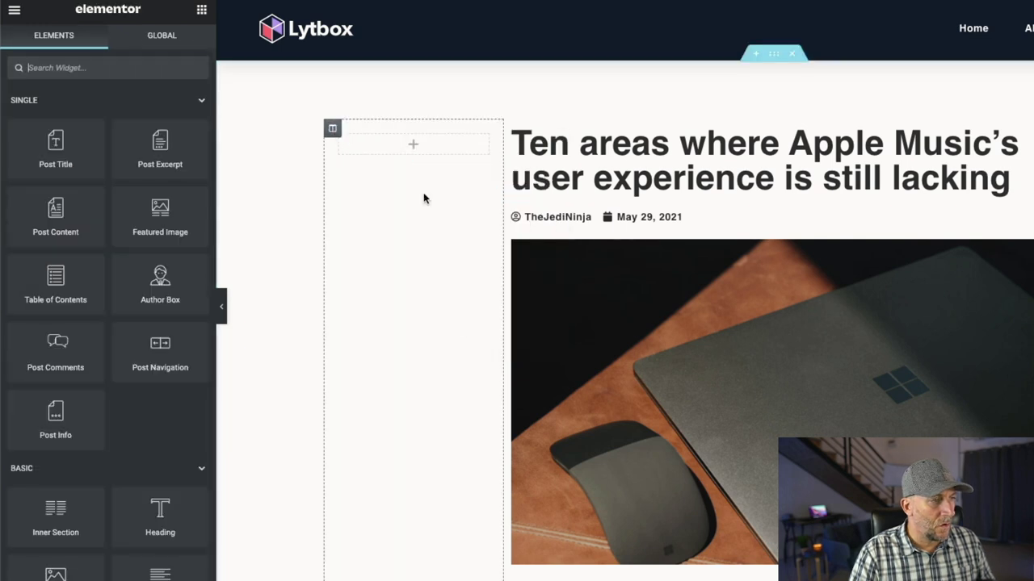
click(399, 127)
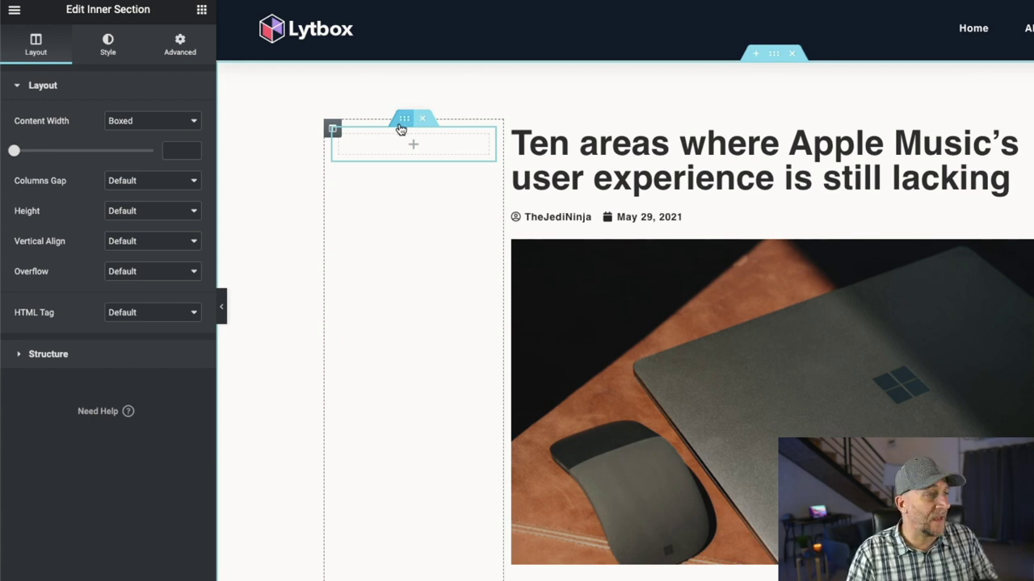
click(417, 145)
- Undo back to the inner section holding the signup blurb, Email field and Sign up button
click(404, 120)
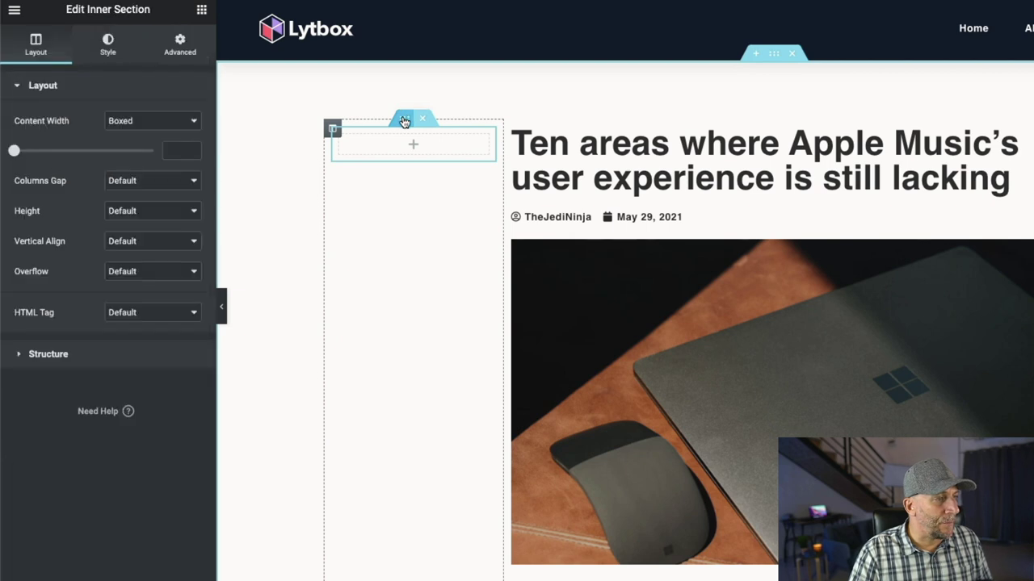
key(ctrl+z)
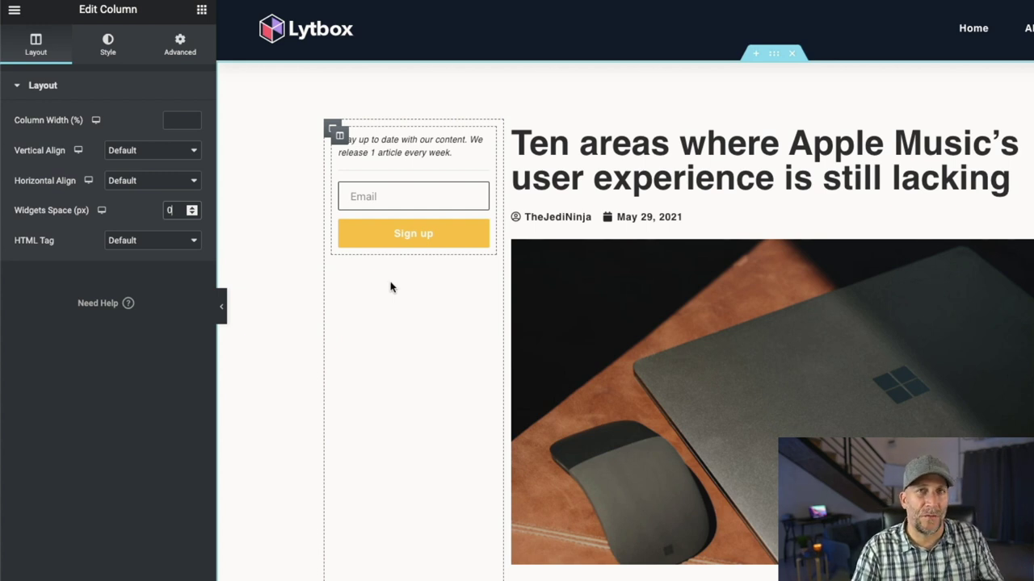
- Set the sidebar column's widget space and padding to 0, with about 41 px right padding
click(331, 130)
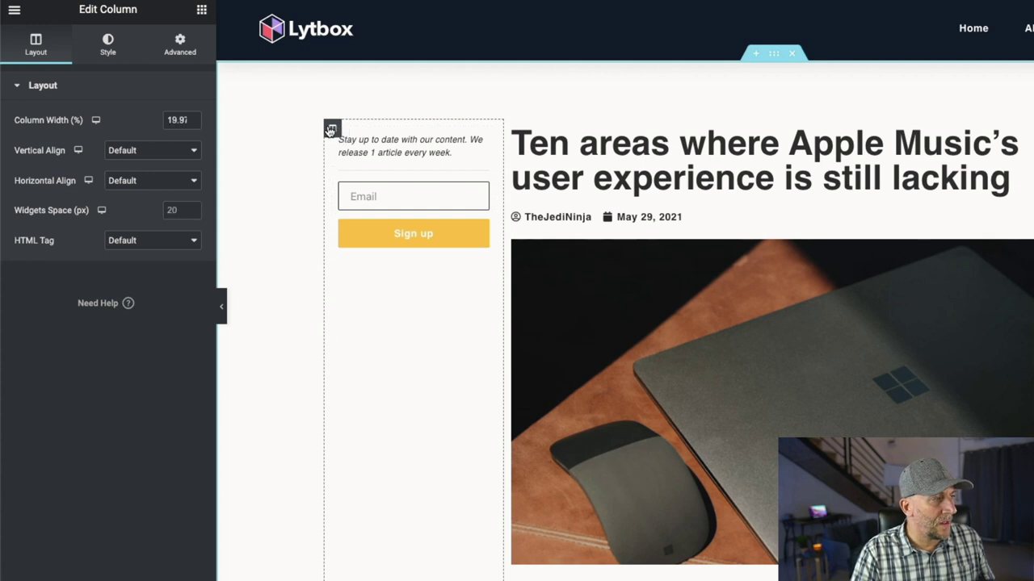
click(192, 214)
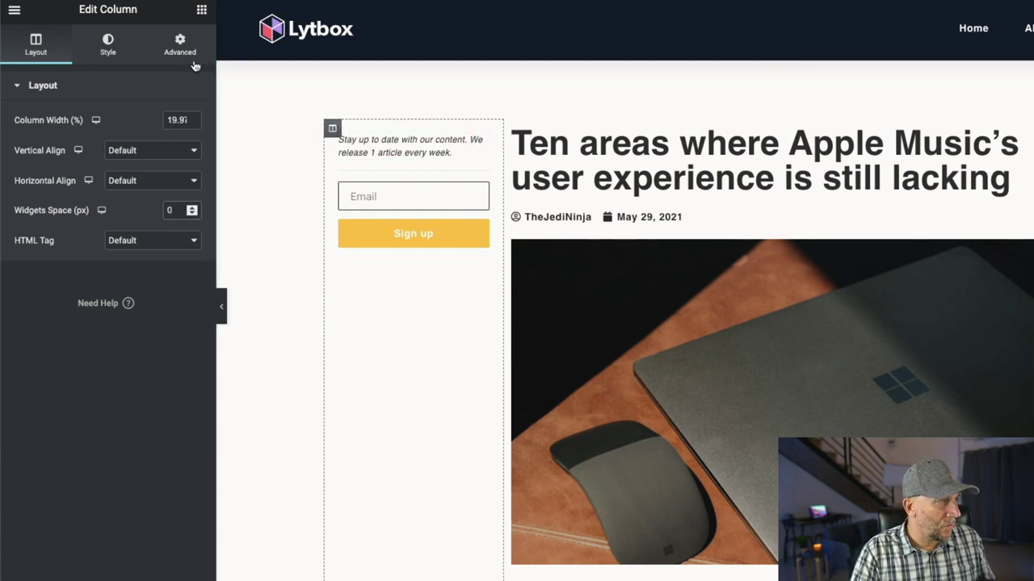
click(185, 50)
click(159, 192)
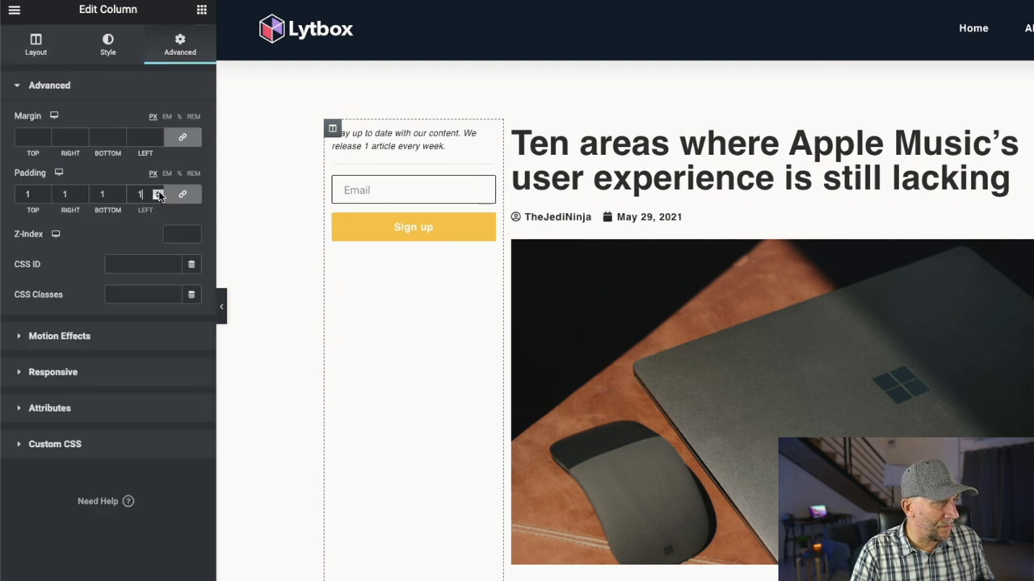
click(159, 197)
click(182, 193)
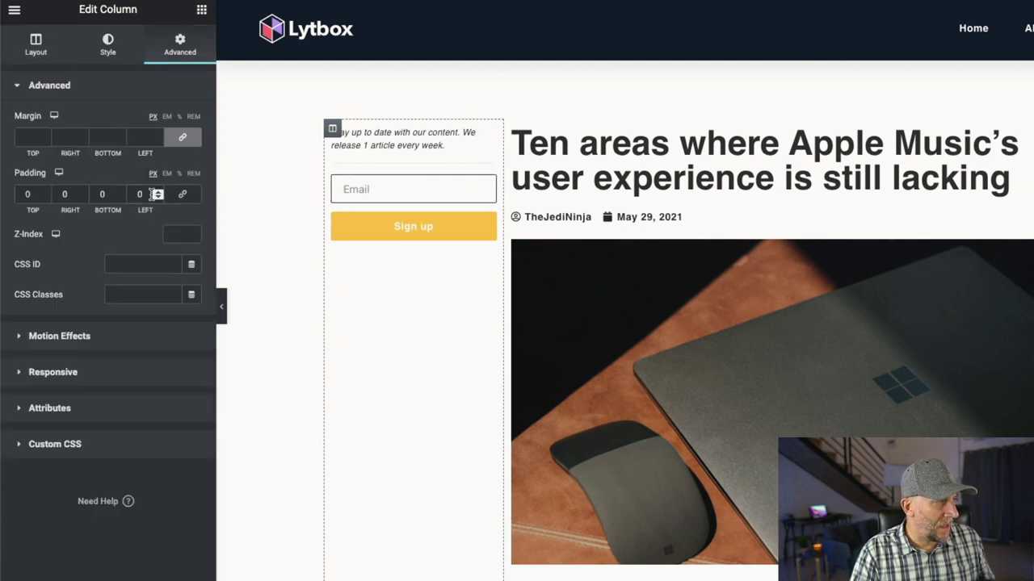
drag(82, 193, 82, 195)
click(82, 193)
click(83, 193)
click(82, 193)
click(83, 193)
click(764, 98)
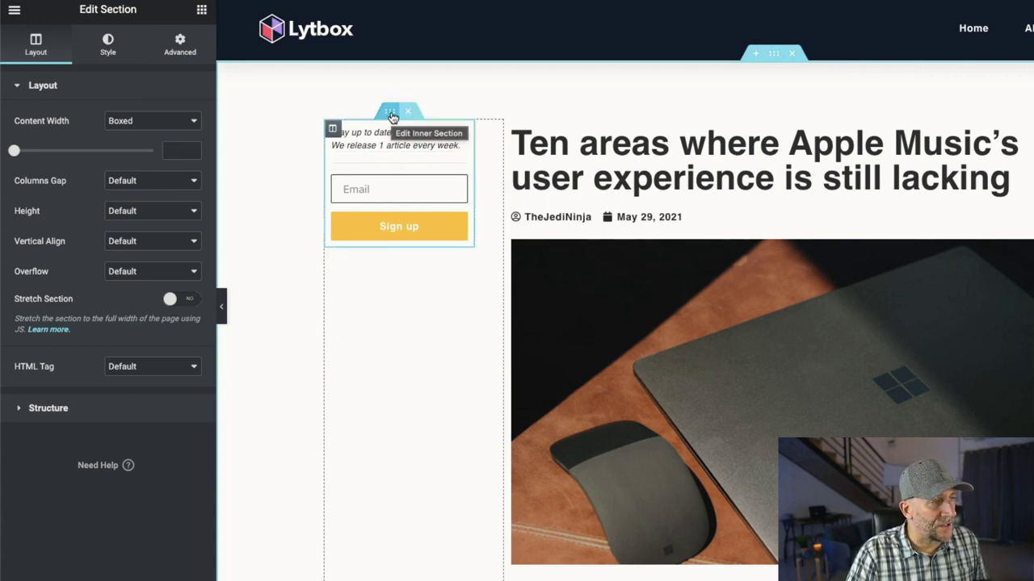
- Show the Advanced settings of the inner section holding the signup form
click(390, 113)
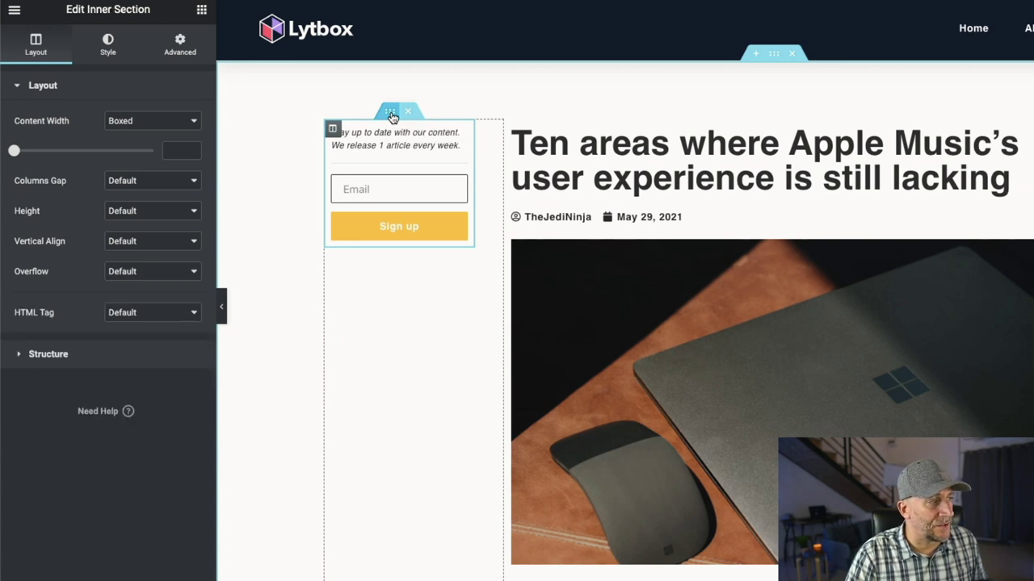
click(182, 46)
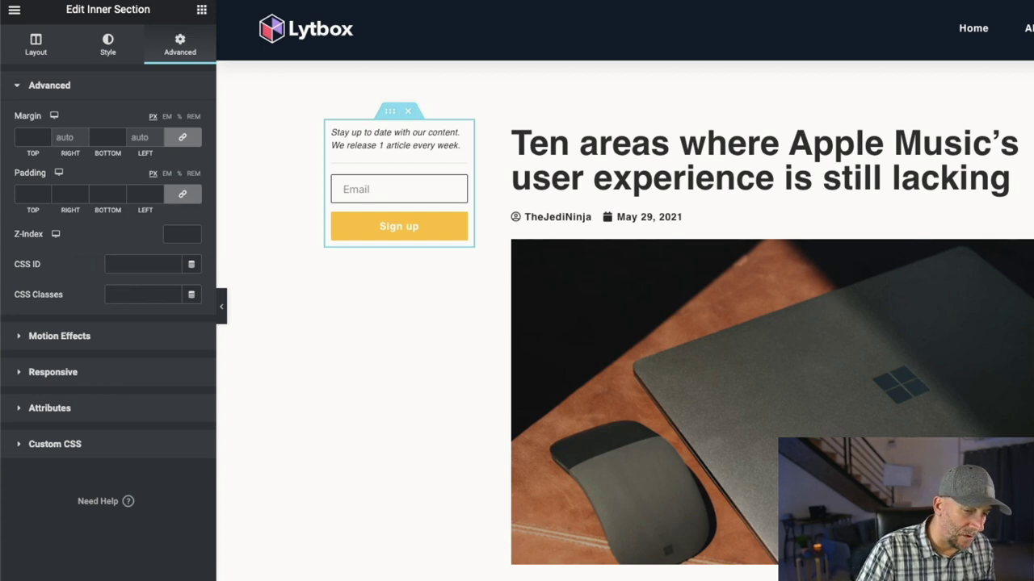
- Copy sticky-sidebar-item from the code editor and paste it into the inner section's CSS Classes
key(super+Tab)
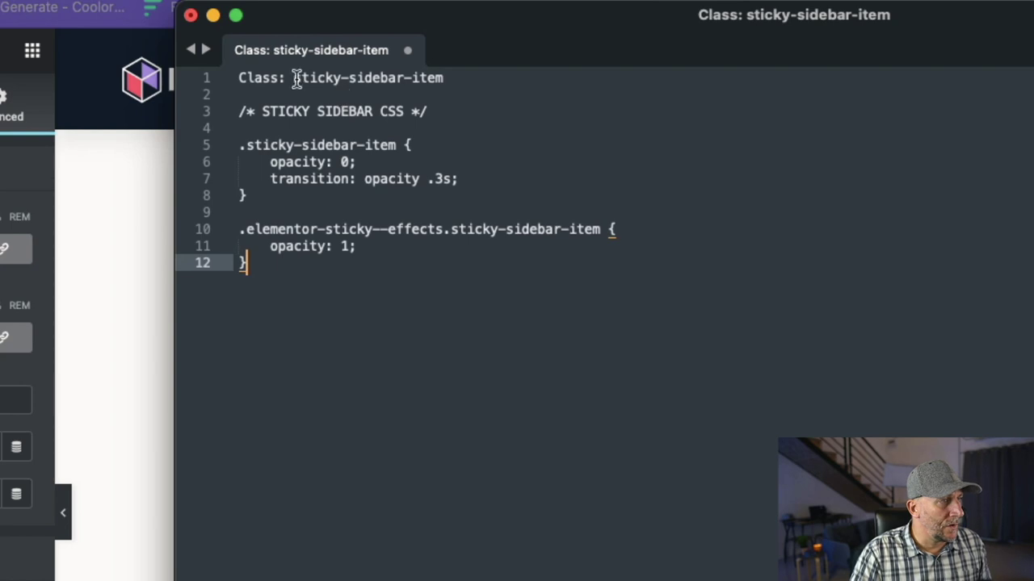
drag(296, 77, 498, 95)
key(super+c)
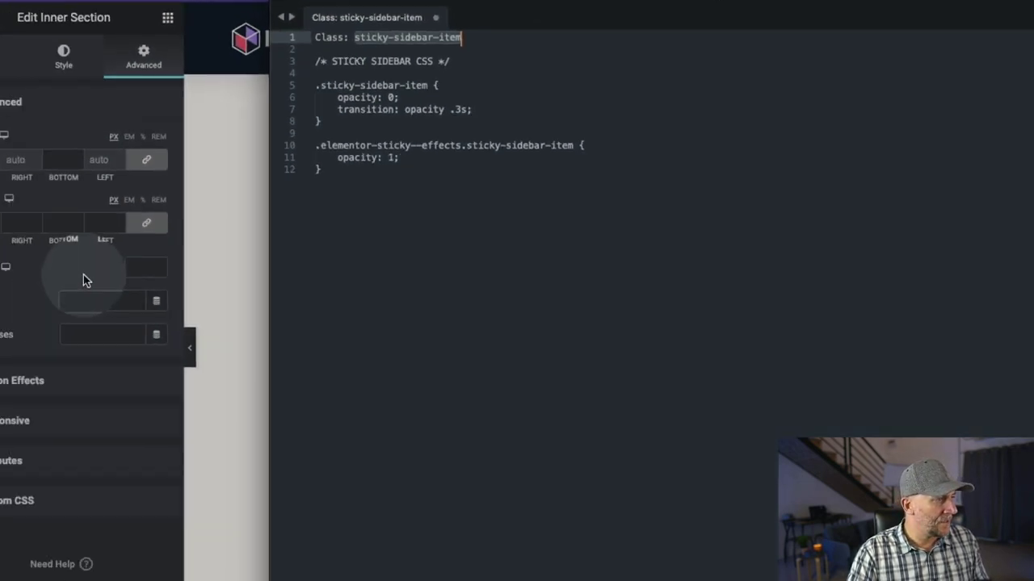
key(super+Tab)
click(123, 294)
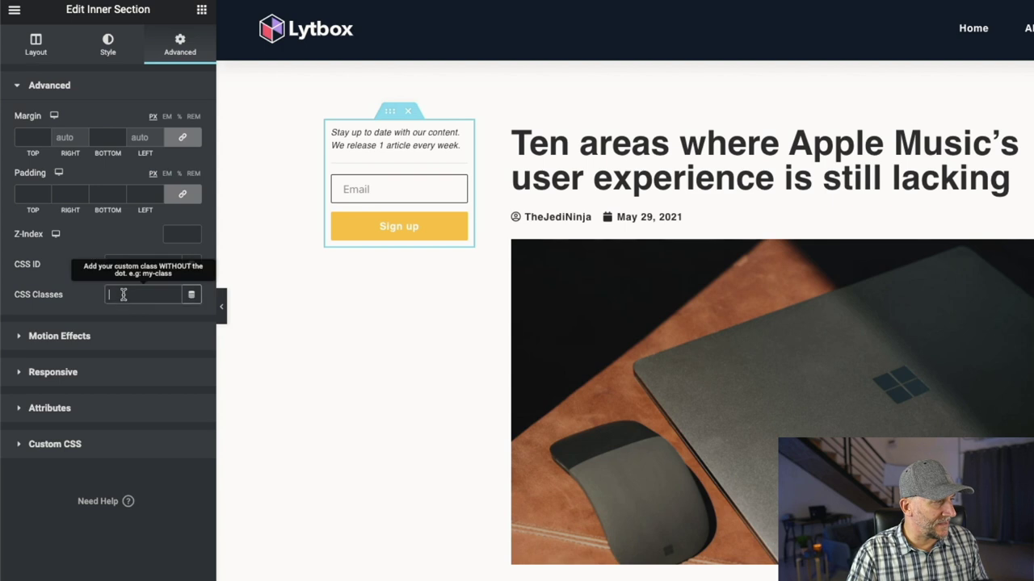
key(super+v)
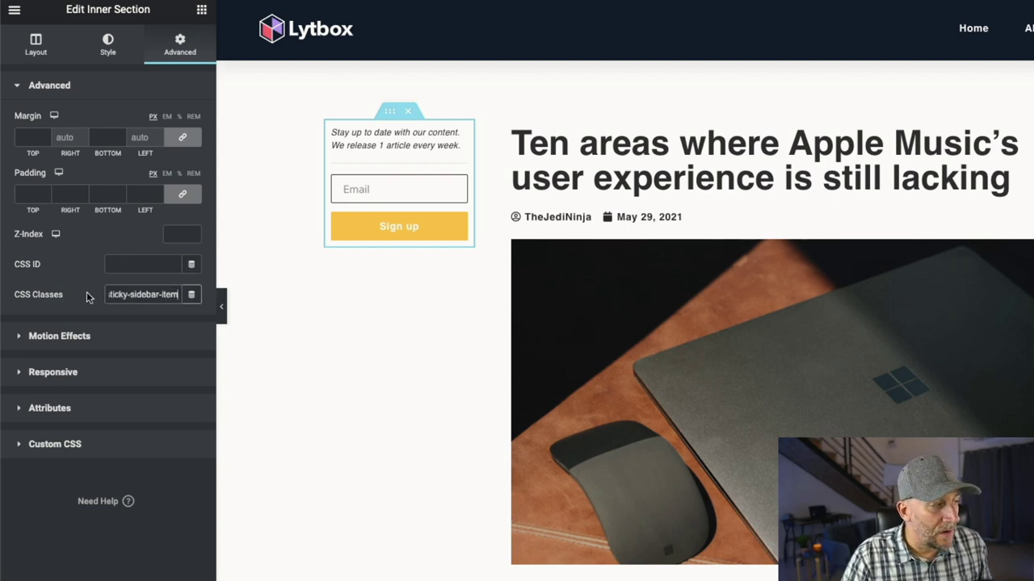
- Make the signup inner section sticky to Top, active on Desktop only, with Tablet and Mobile removed
click(75, 337)
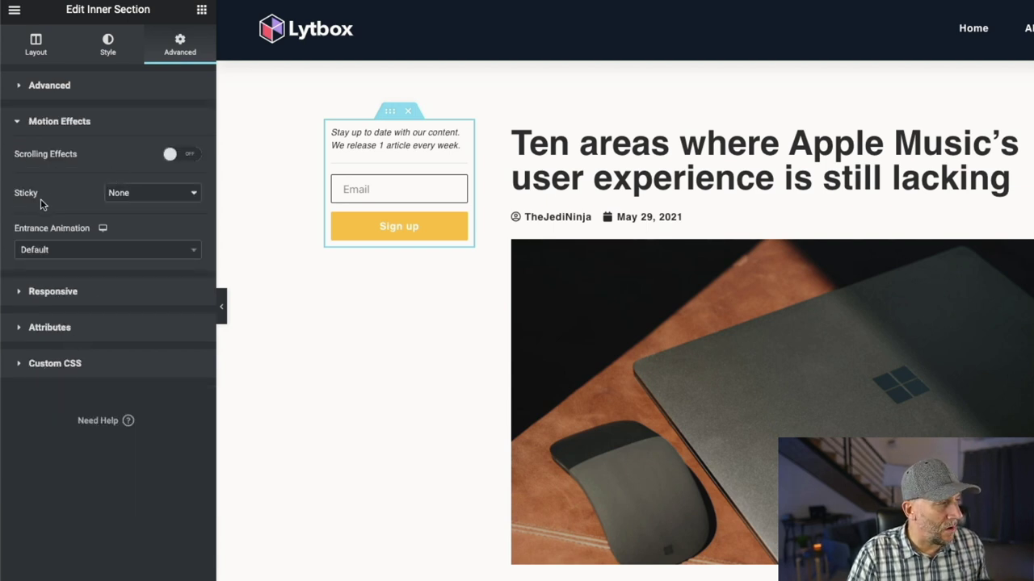
click(154, 201)
click(139, 213)
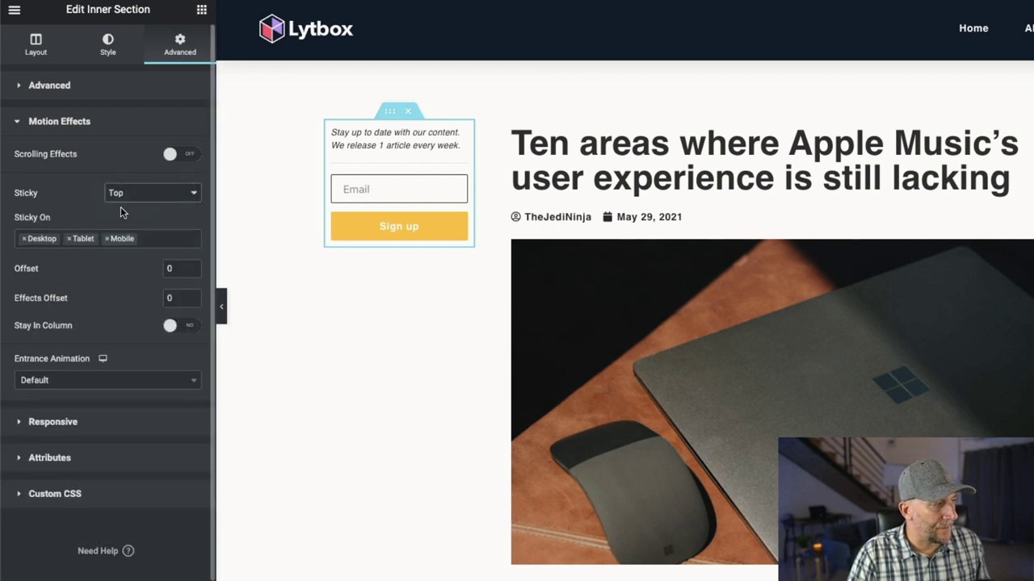
click(72, 239)
click(74, 238)
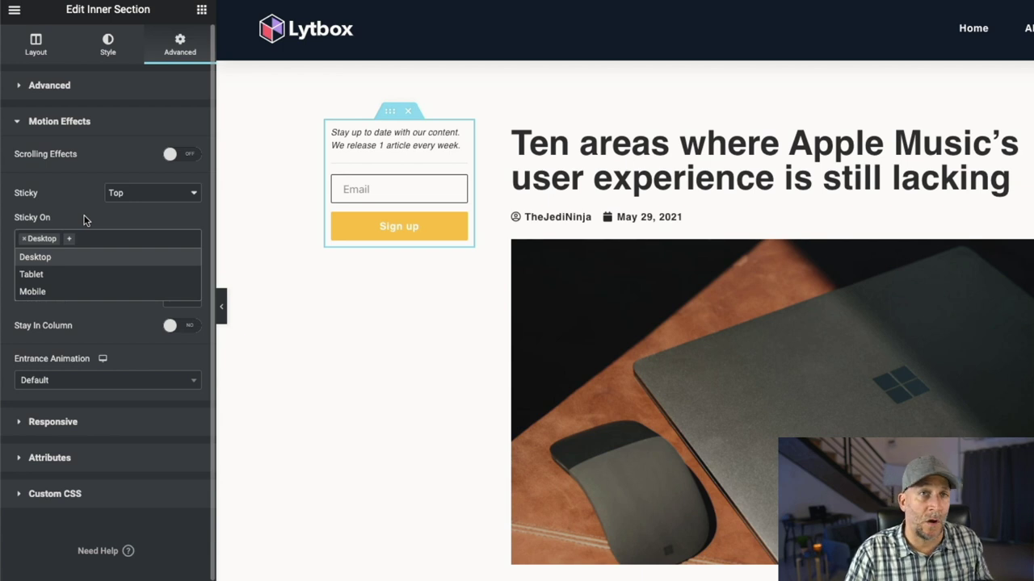
click(85, 220)
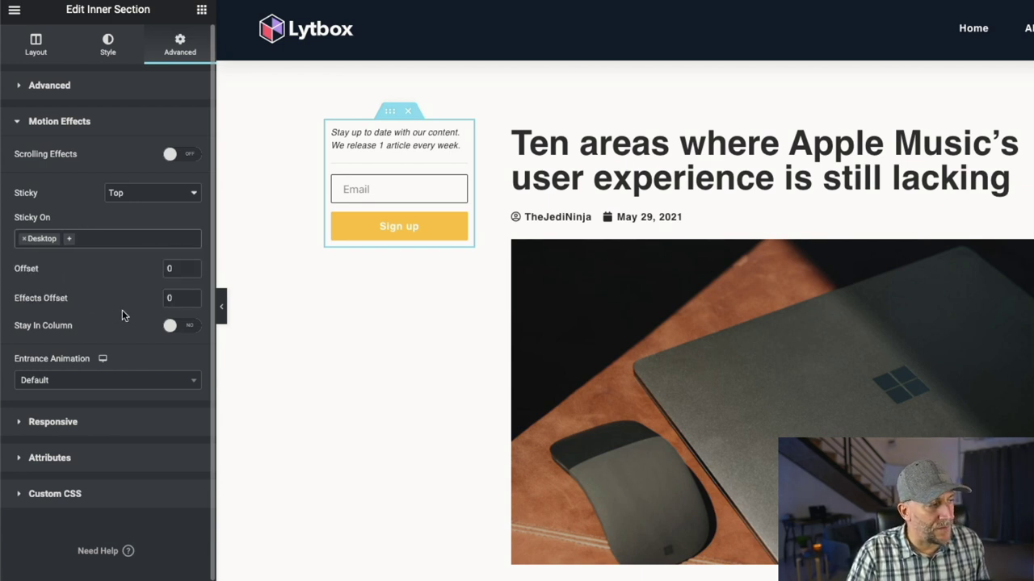
- Set the sticky Effects Offset to 300 and switch on Stay In Column
click(14, 298)
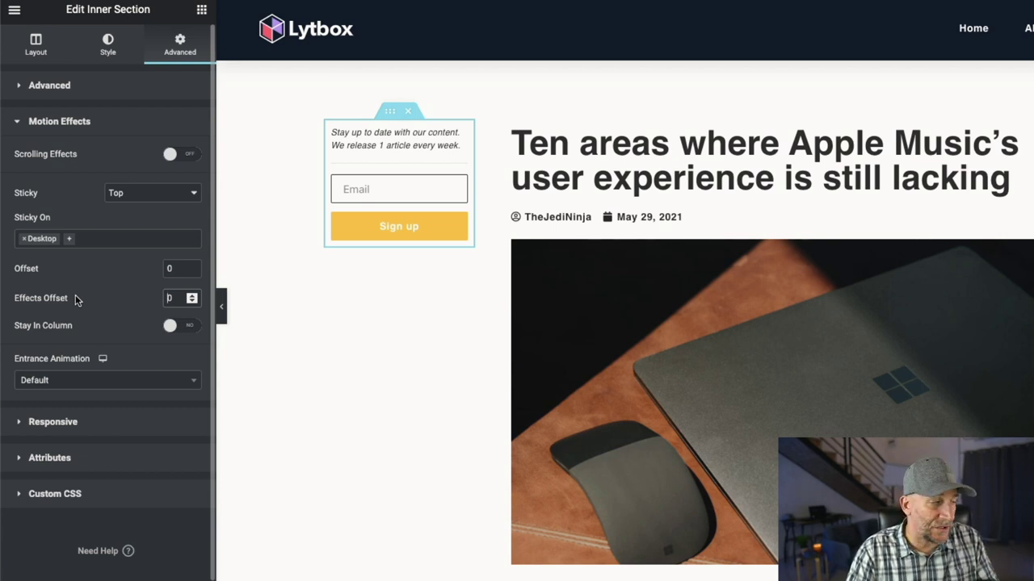
double_click(178, 298)
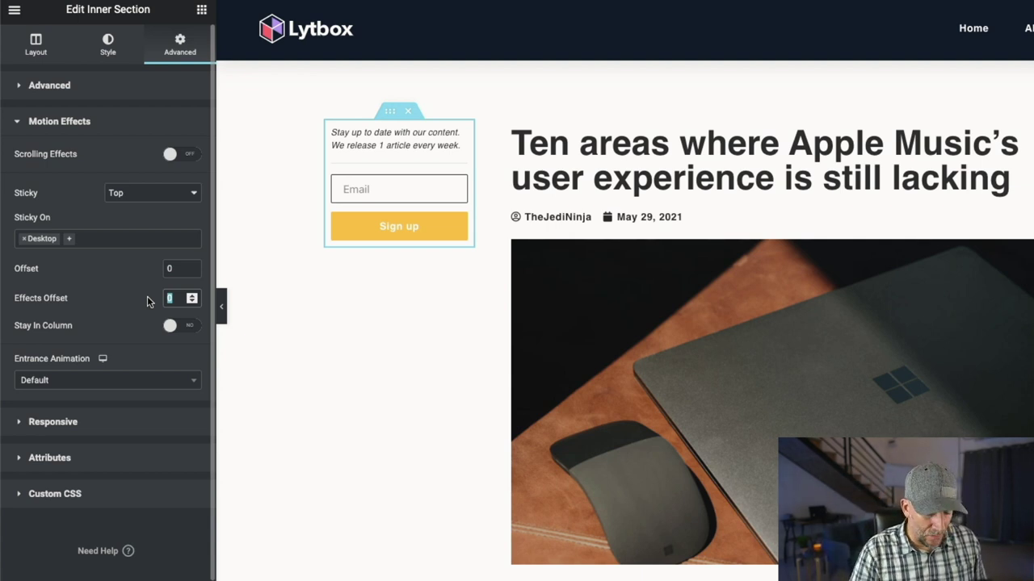
text(100)
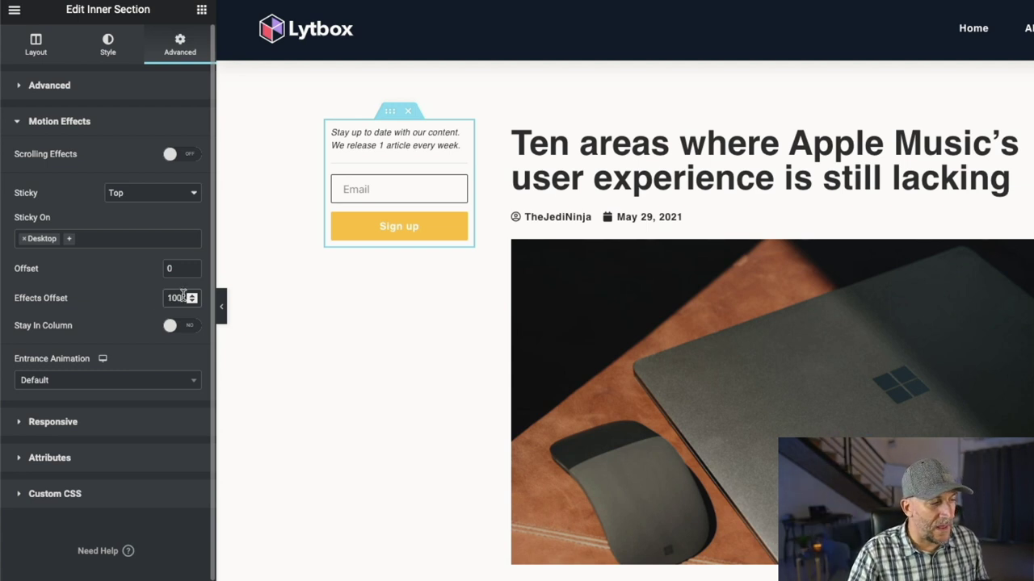
drag(184, 298, 164, 297)
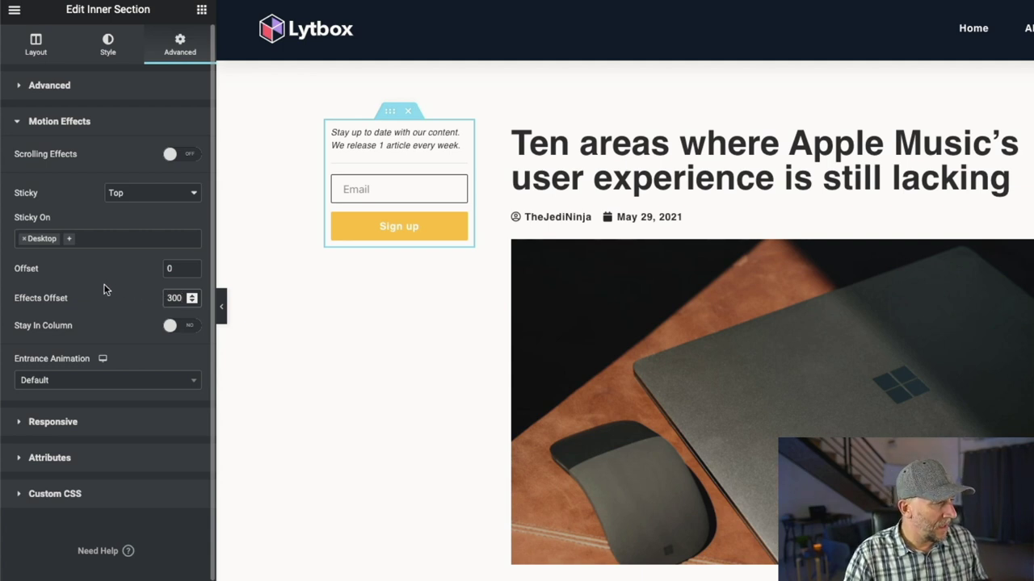
click(181, 327)
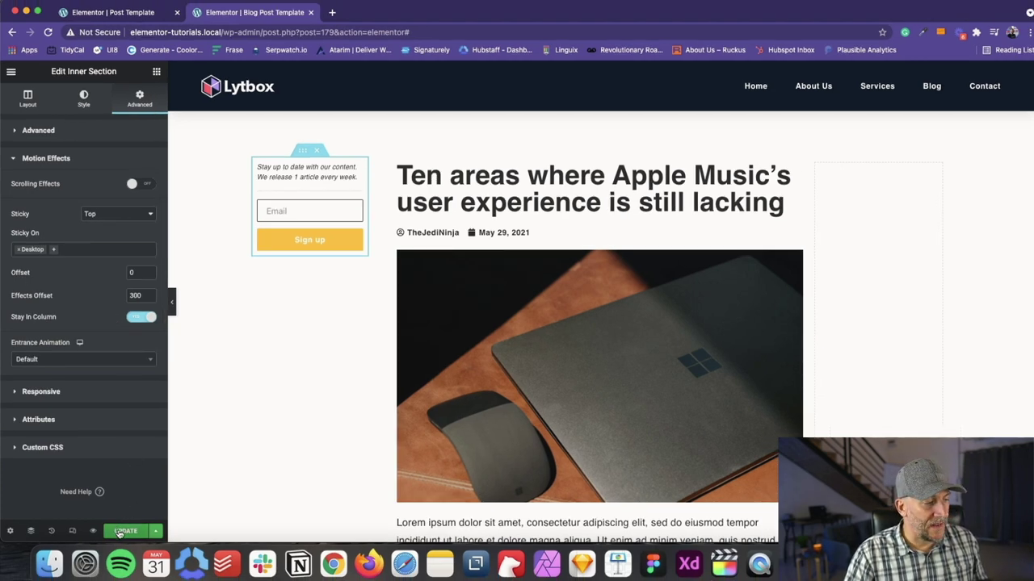
- Update the Blog Post Template and publish it with an Include / All Singular display condition
click(122, 531)
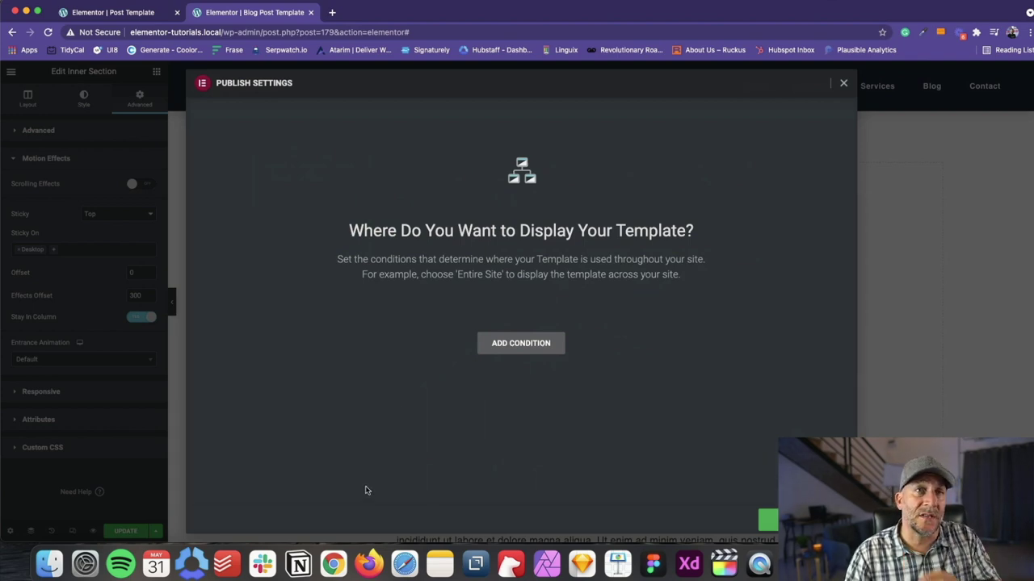
click(539, 345)
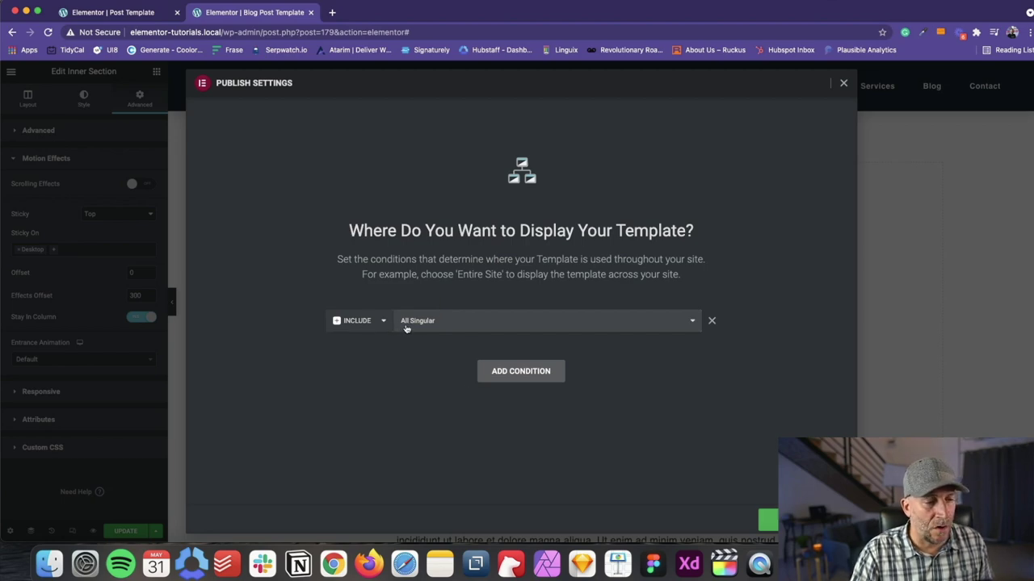
click(770, 521)
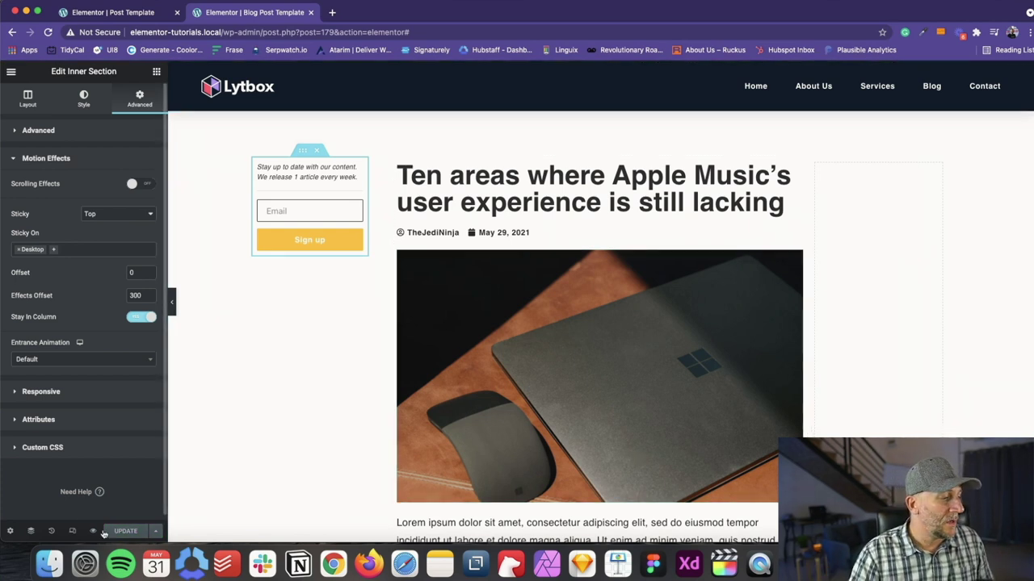
- Preview the template in a new tab and scroll through the Apple Music post
mouse_move(93, 531)
click(131, 503)
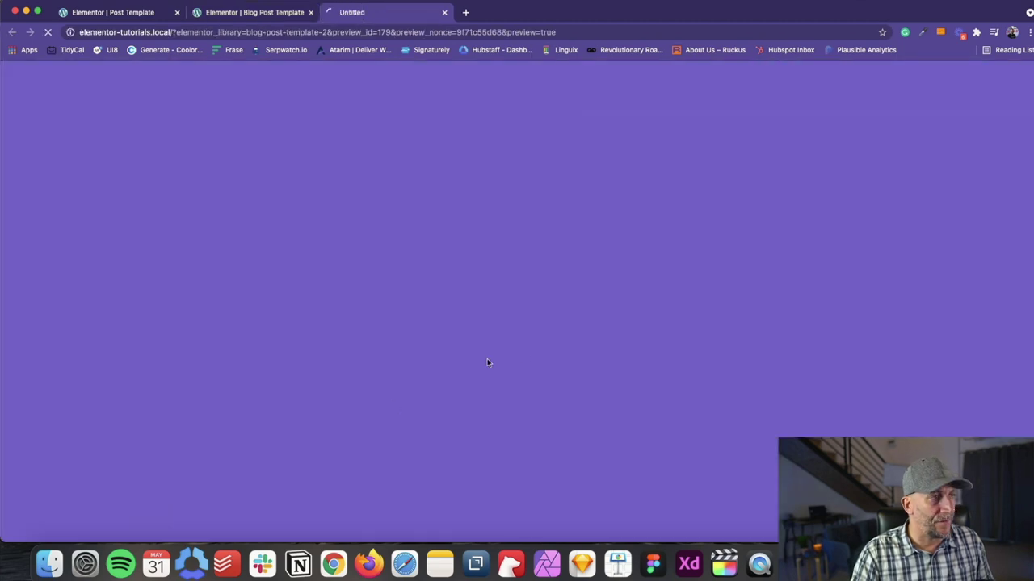
scroll(626, 367, down, 10)
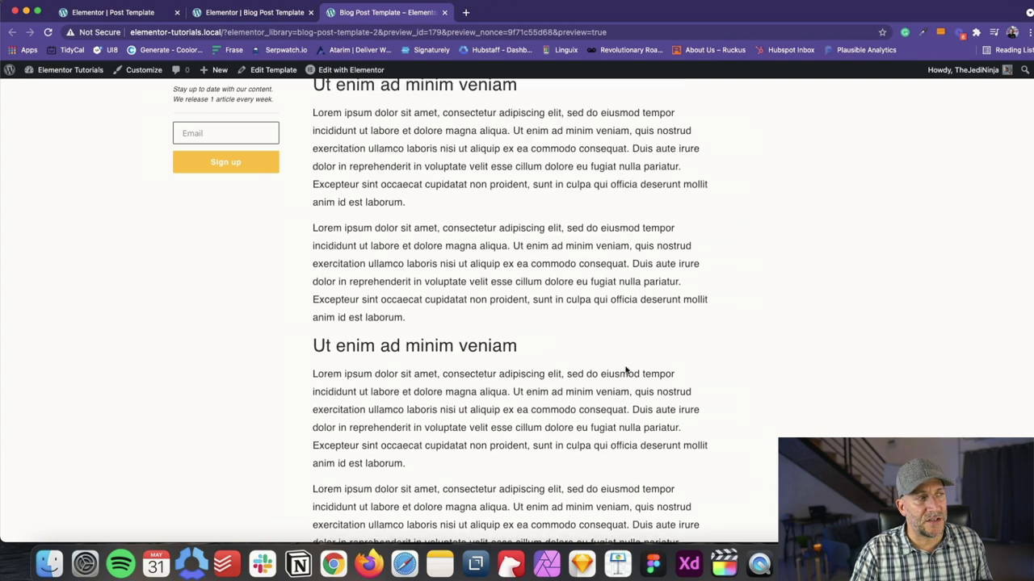
scroll(626, 368, up, 5)
scroll(625, 368, up, 10)
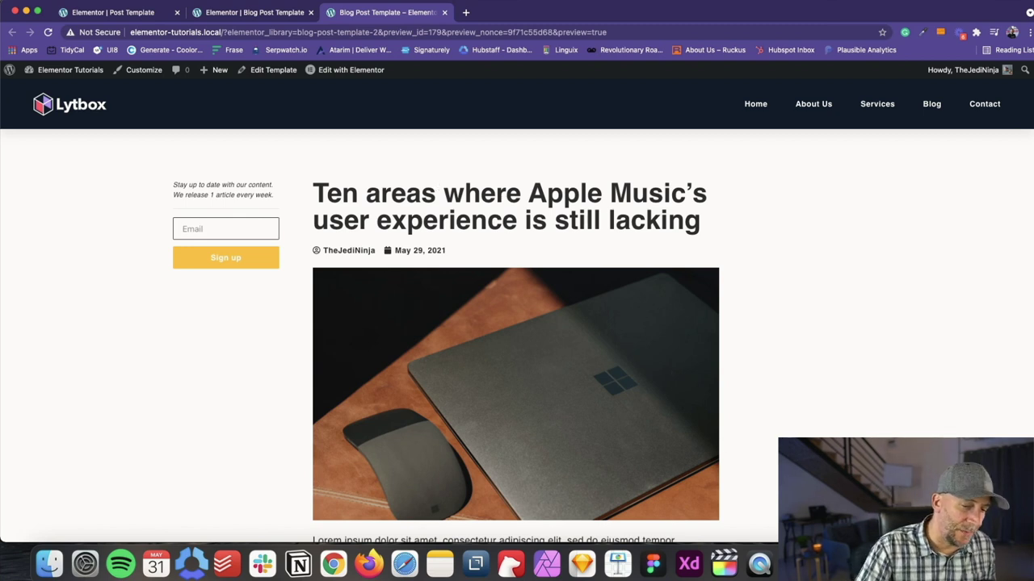
- Copy the sticky-sidebar opacity CSS from the saved code notes, then close them
click(476, 564)
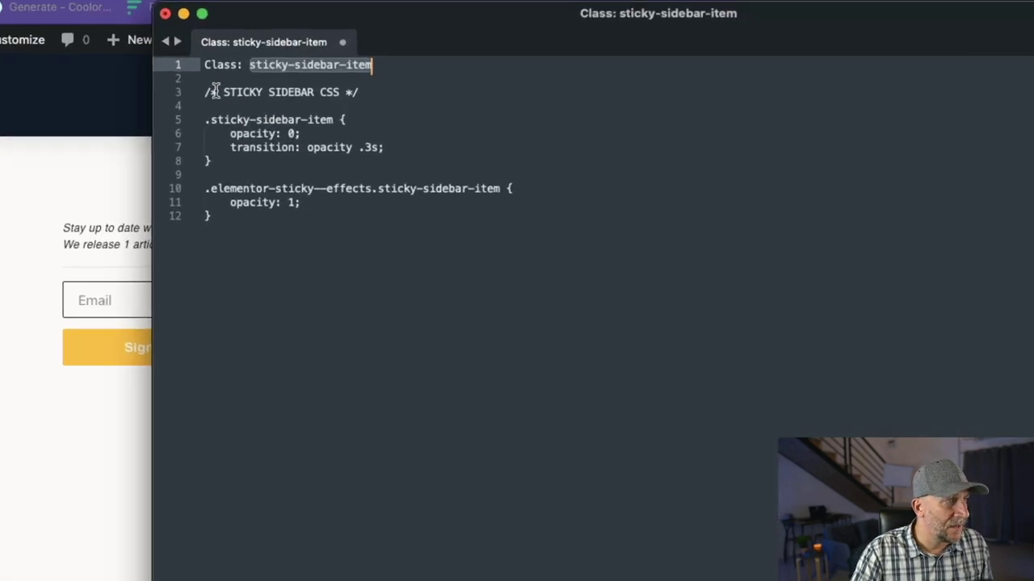
drag(207, 94, 250, 202)
right_click(250, 201)
click(279, 256)
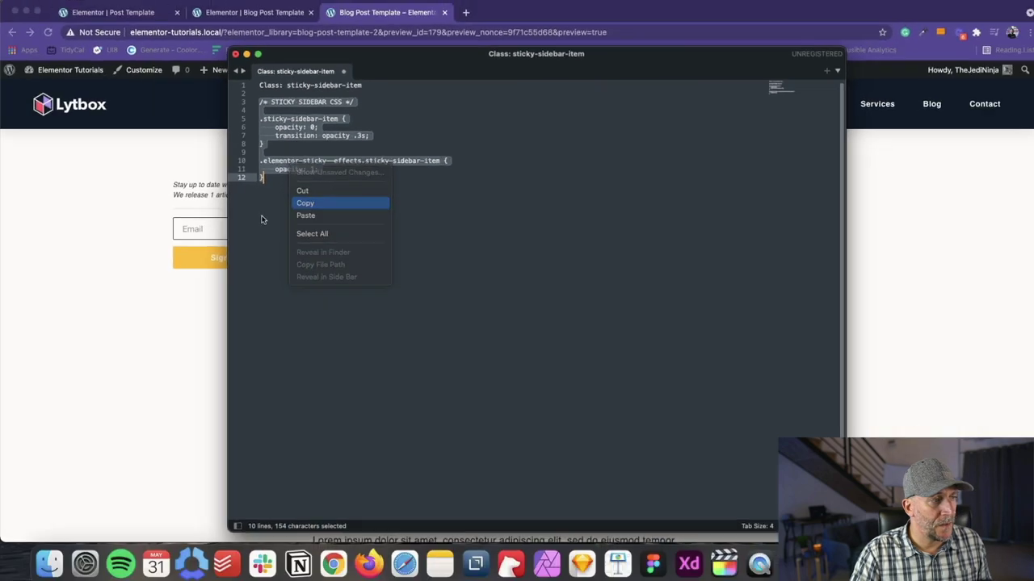
click(163, 216)
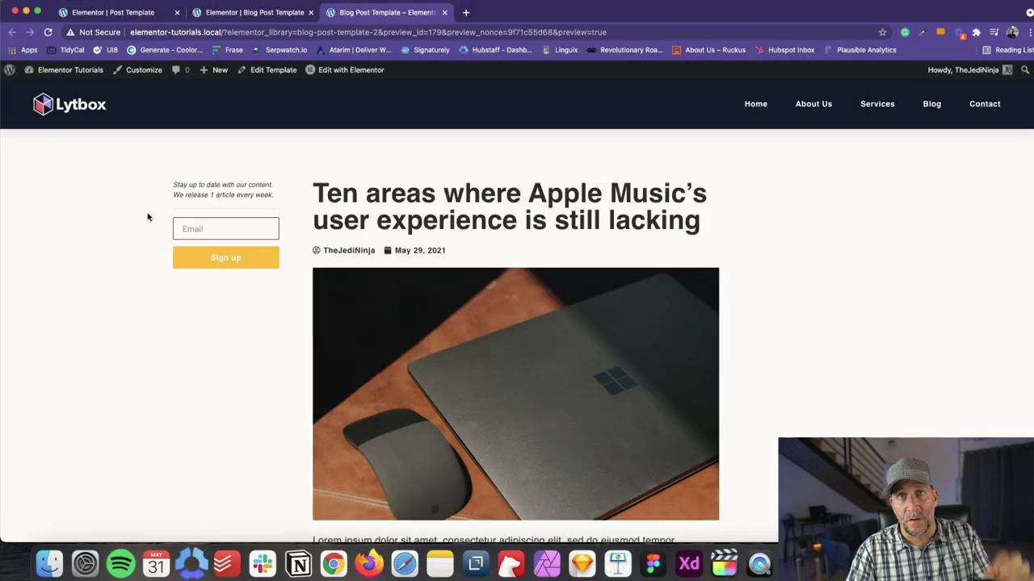
- Return to the Elementor editor and expand, then collapse, the section's Custom CSS panel
click(254, 13)
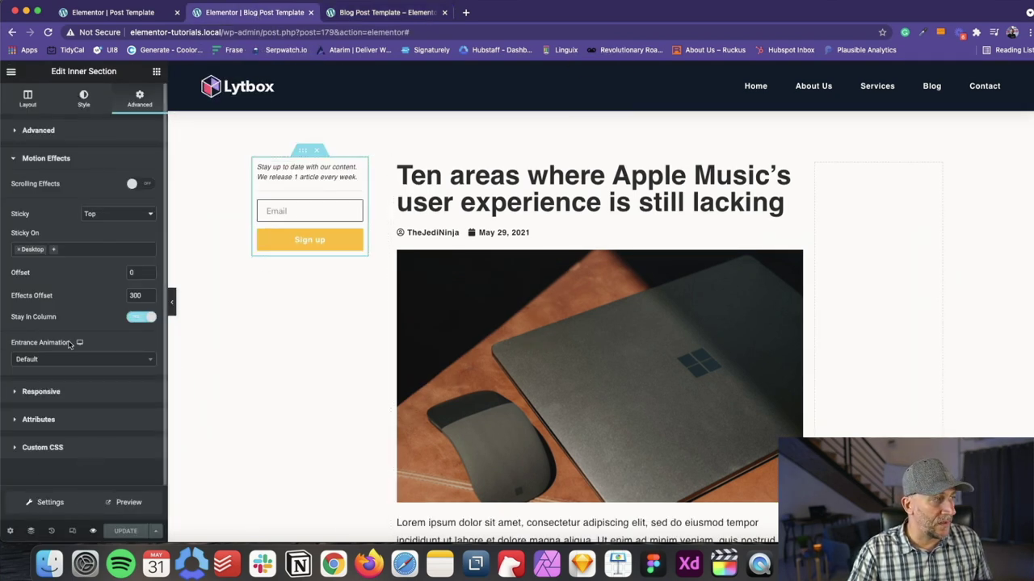
click(42, 447)
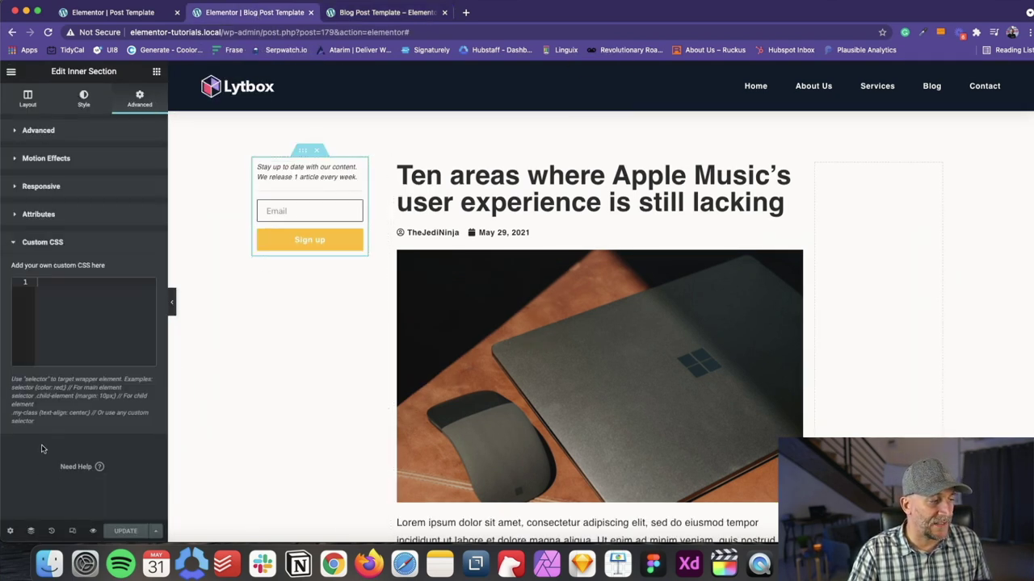
click(64, 245)
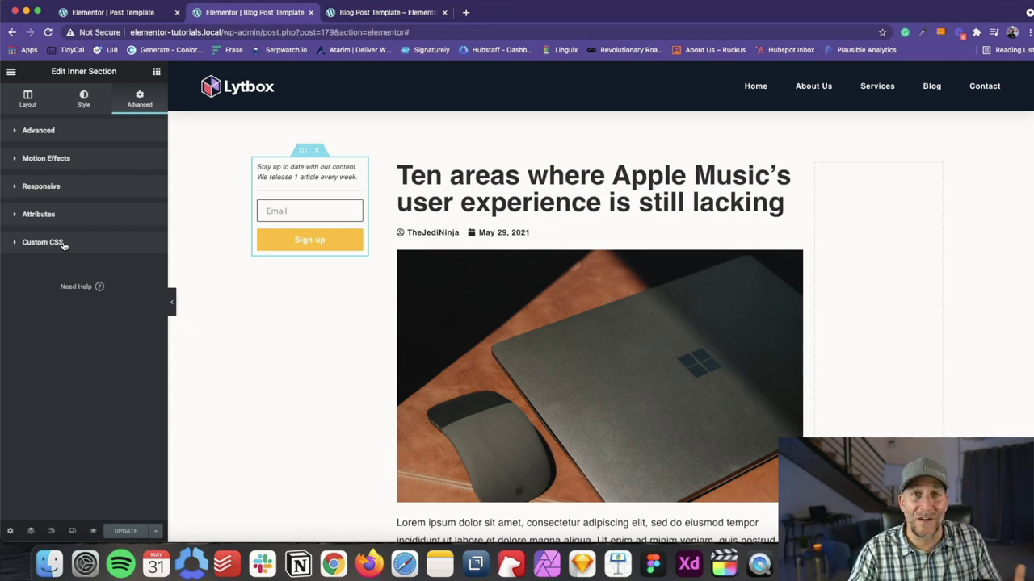
- Paste the copied sticky-sidebar CSS into the Customizer's Additional CSS from the preview page
click(360, 13)
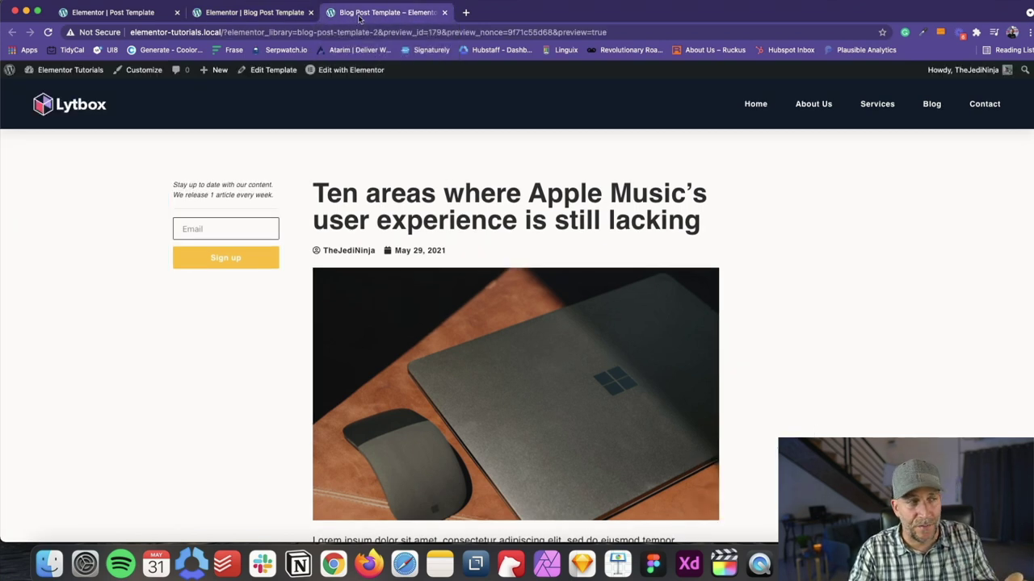
click(137, 76)
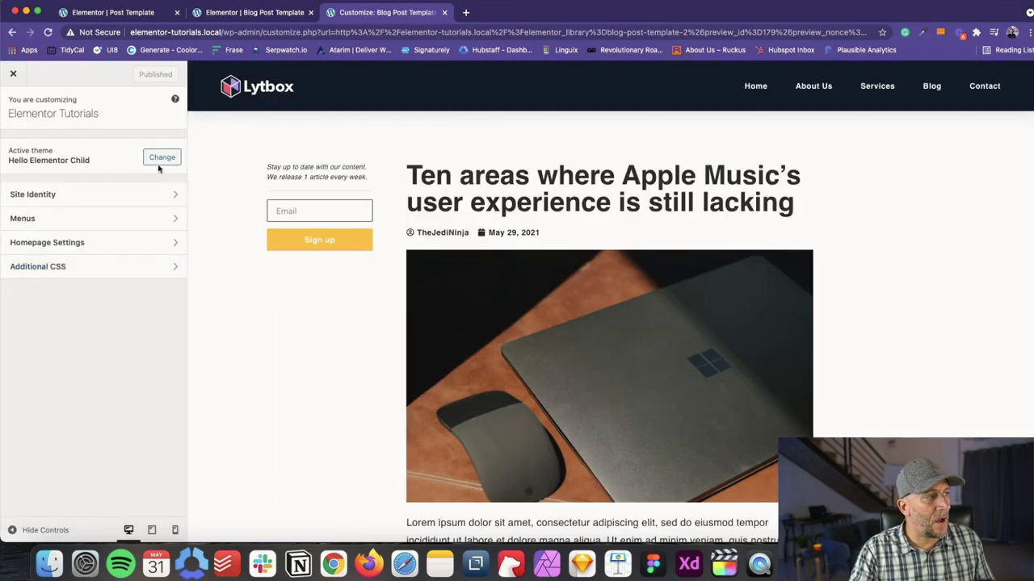
click(140, 264)
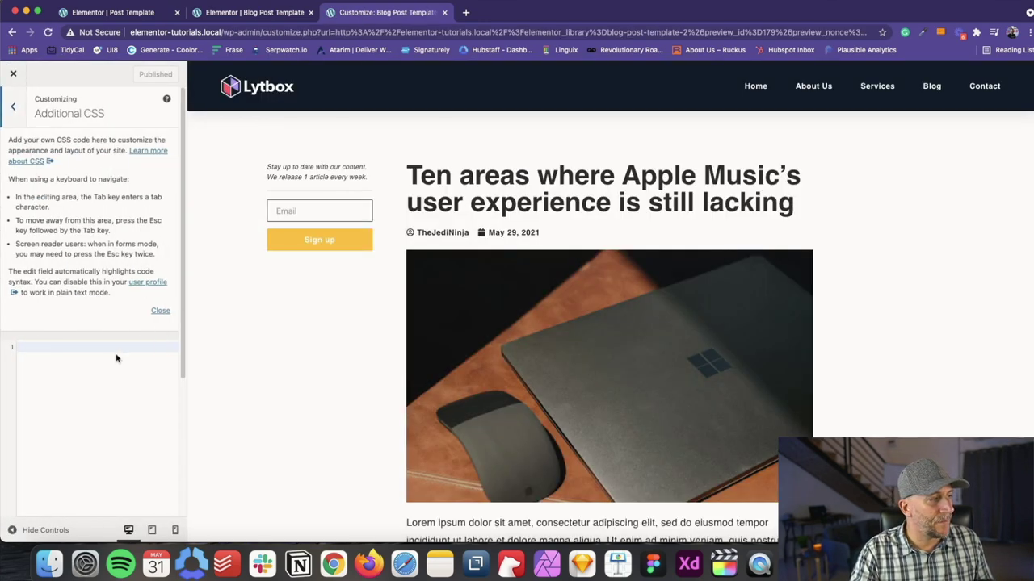
click(163, 316)
click(40, 155)
key(super+v)
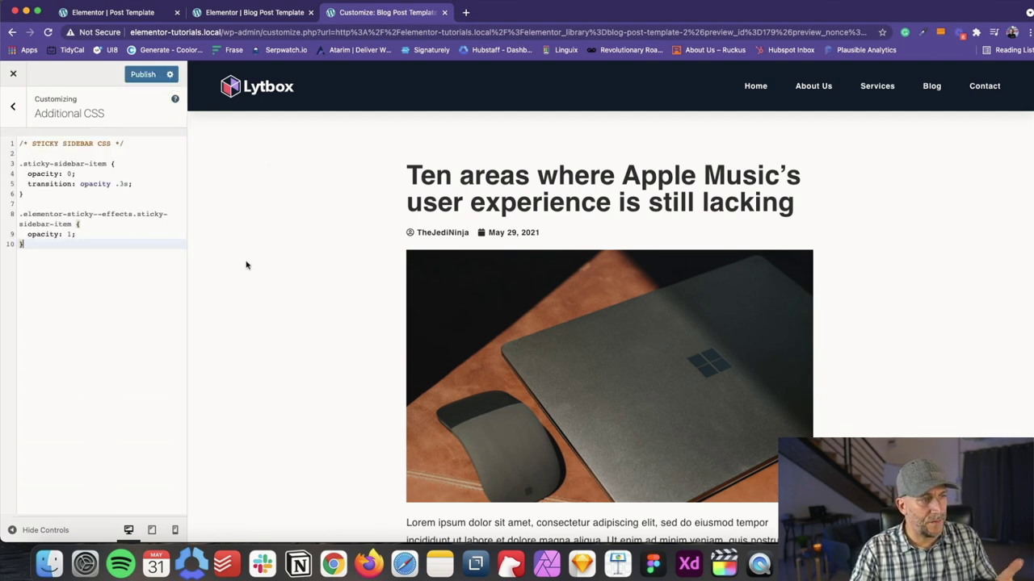
- Publish the Additional CSS, leave the Customizer, and check the preview page
click(148, 77)
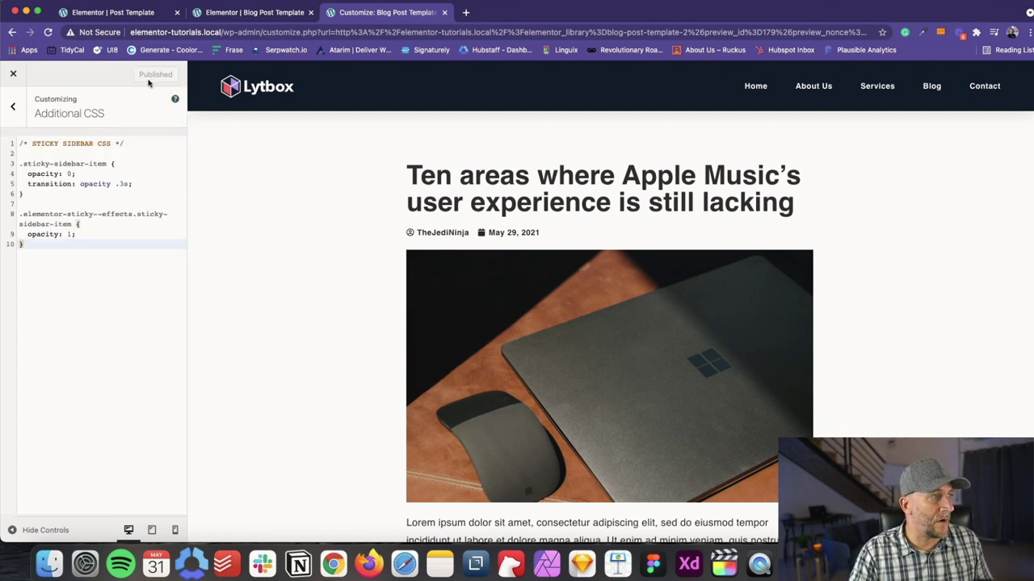
click(13, 73)
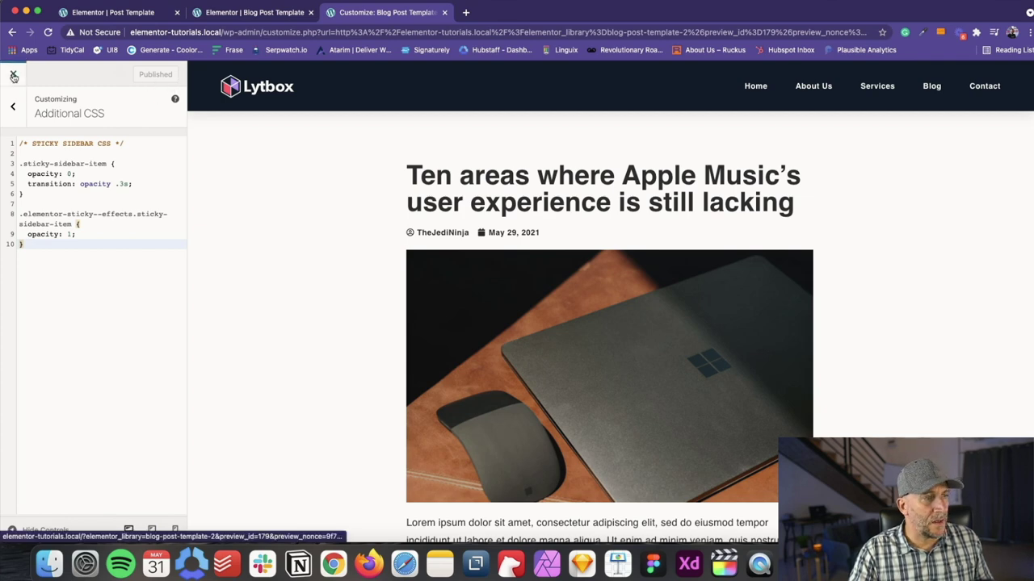
scroll(537, 340, down, 5)
scroll(537, 339, up, 6)
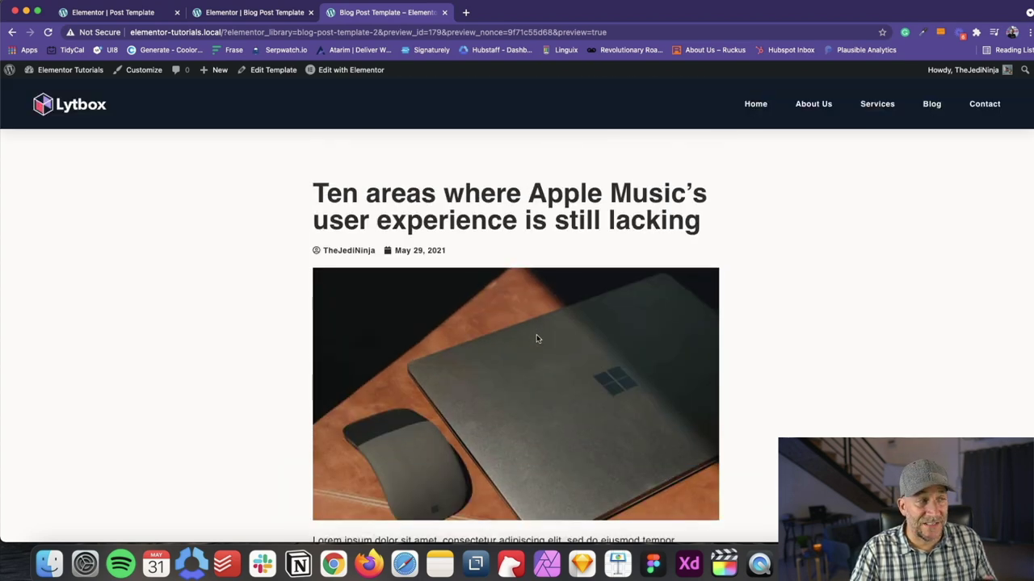
- Scroll the preview to confirm the signup sidebar fades in, then return to the Elementor editor
scroll(536, 339, down, 7)
scroll(537, 338, up, 7)
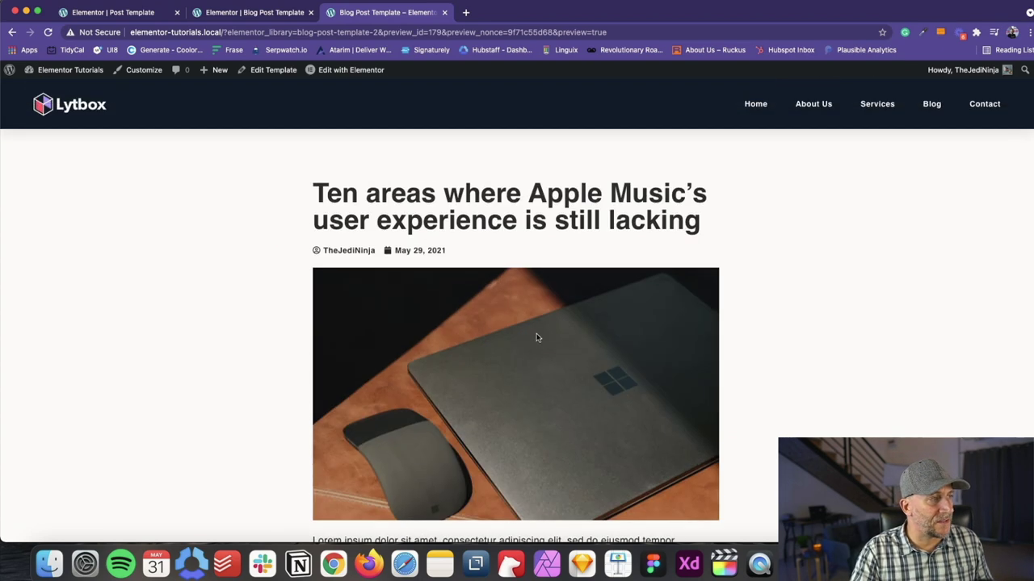
click(247, 12)
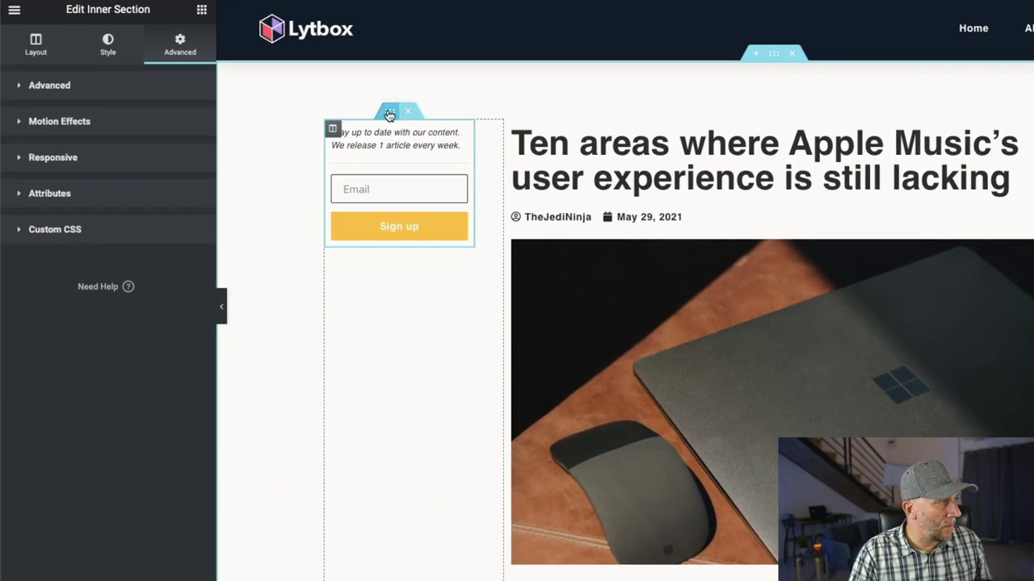
- Unlink the signup section's padding and set its Top padding to 80 px
click(89, 84)
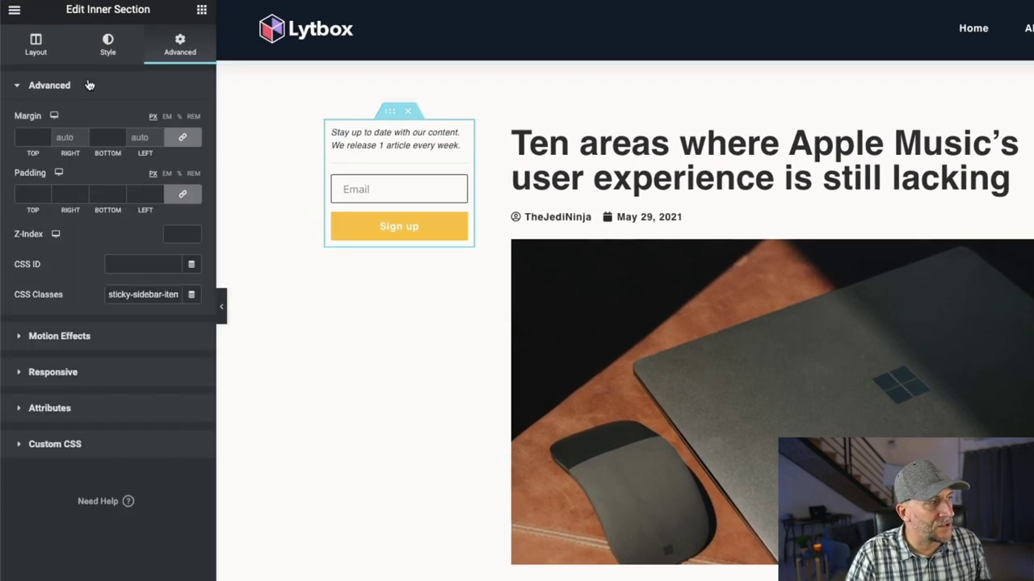
click(183, 199)
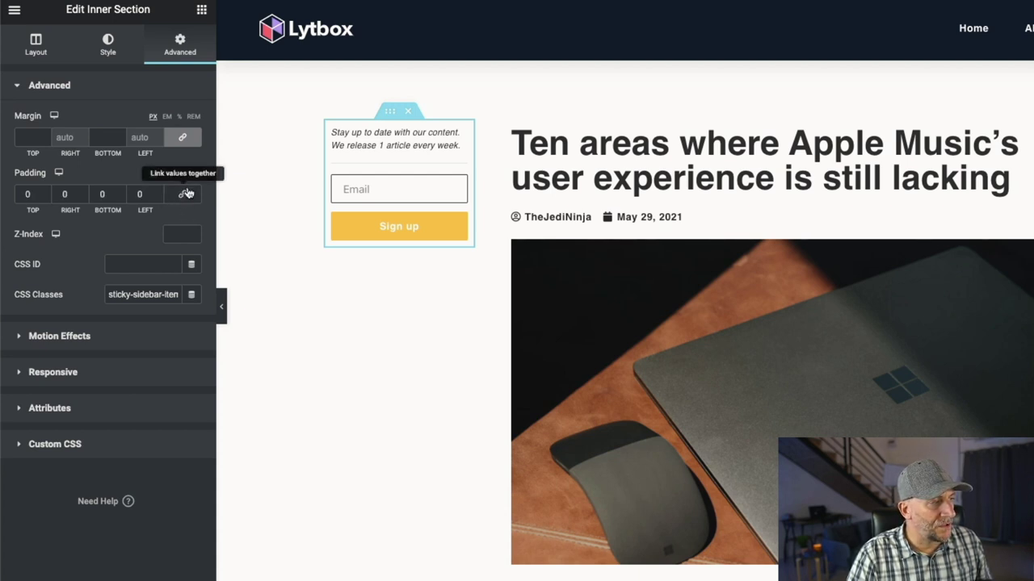
click(46, 192)
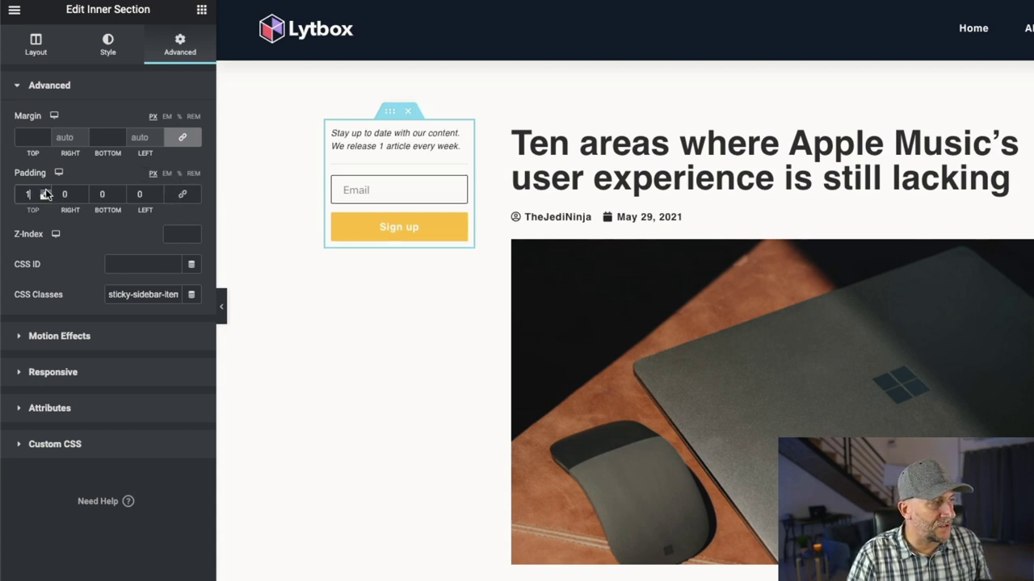
double_click(19, 192)
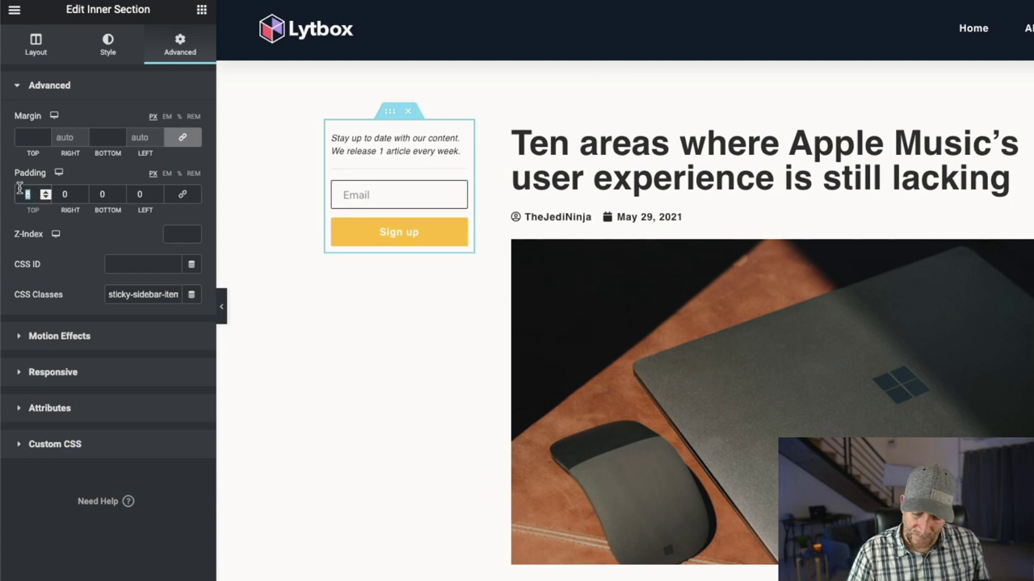
text(80)
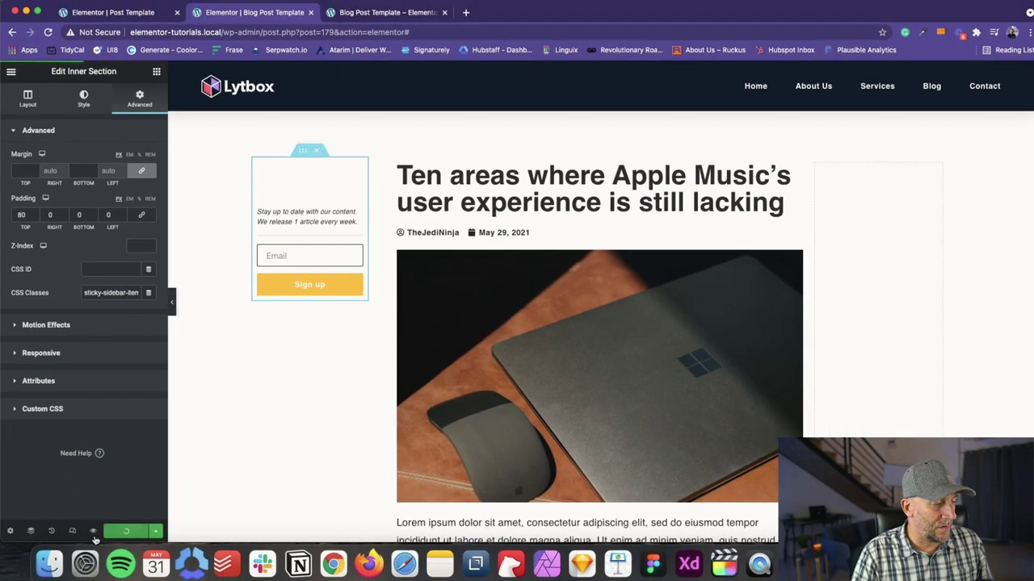
- Preview the updated post and scroll to check the signup sidebar fades in and sits lower
click(93, 533)
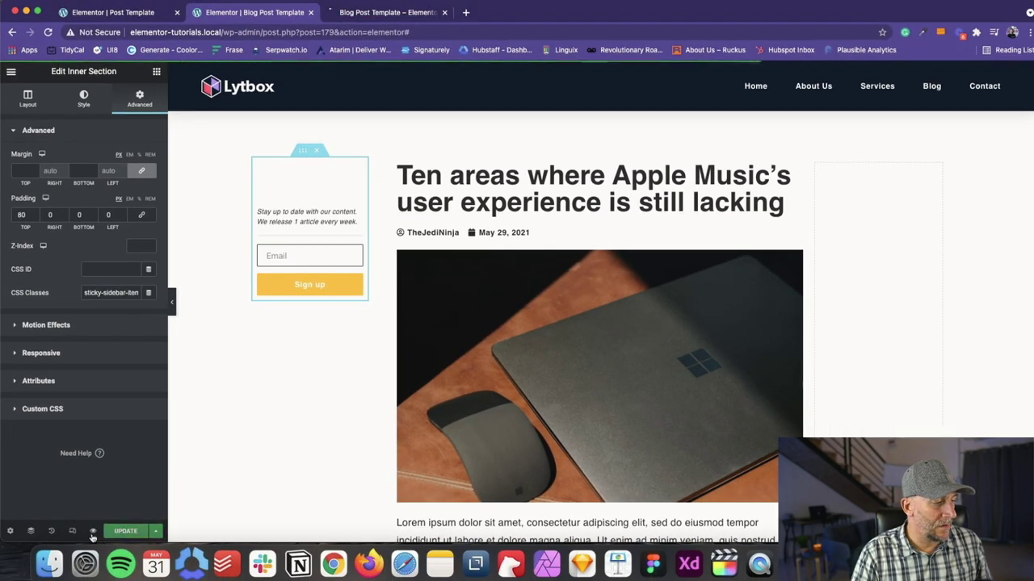
click(385, 18)
scroll(543, 234, down, 15)
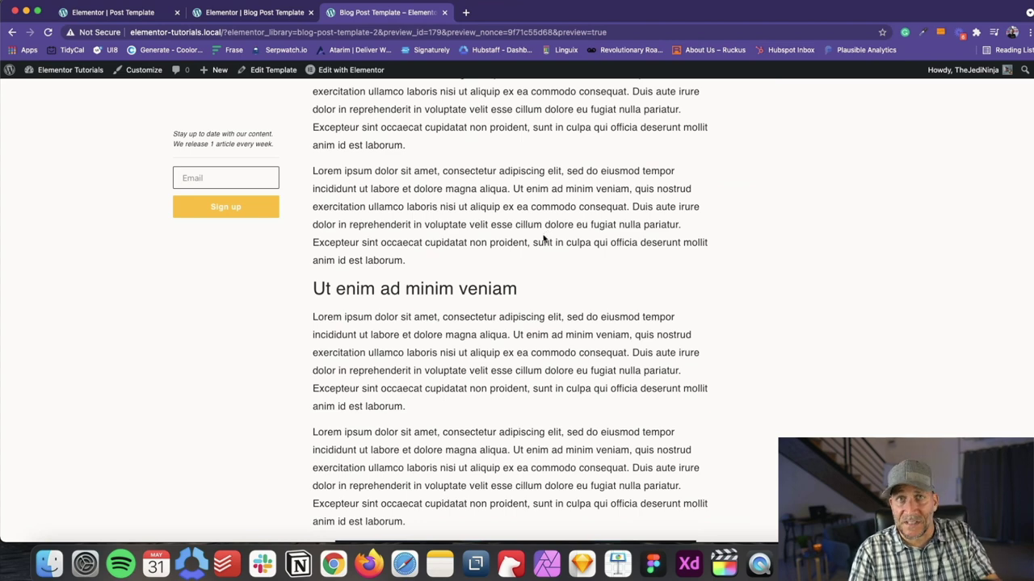
scroll(543, 239, up, 15)
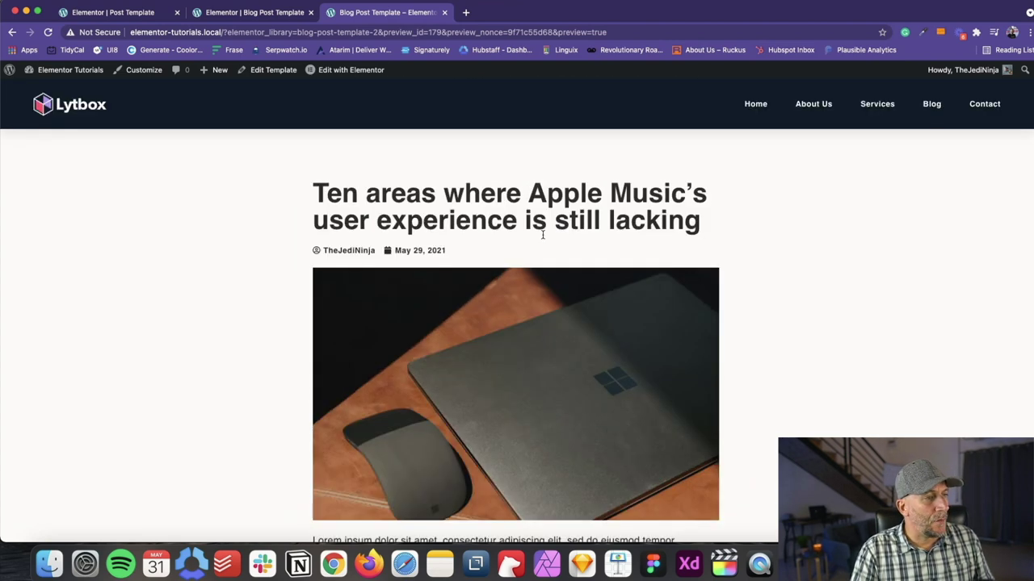
scroll(543, 235, down, 10)
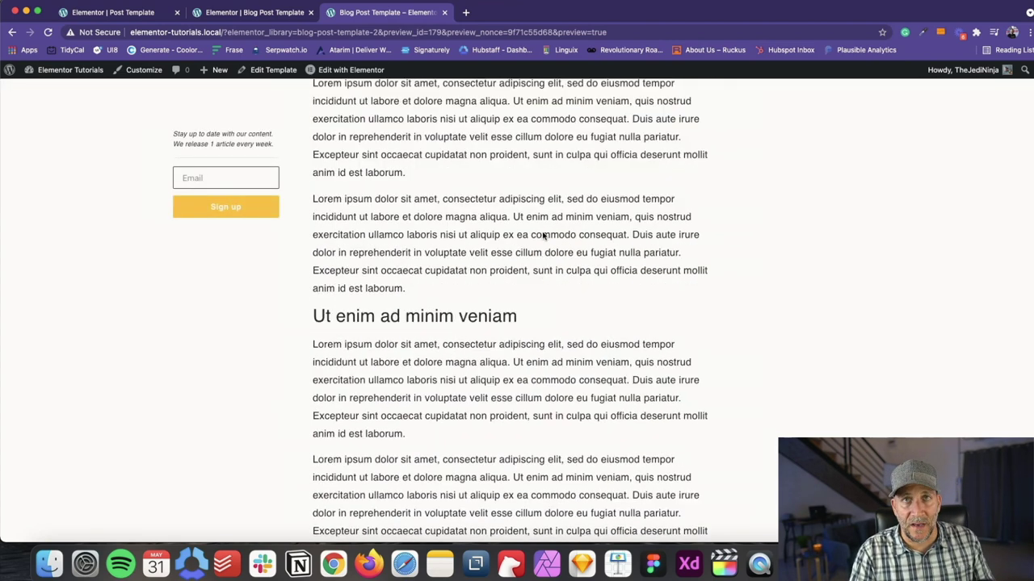
scroll(542, 235, up, 5)
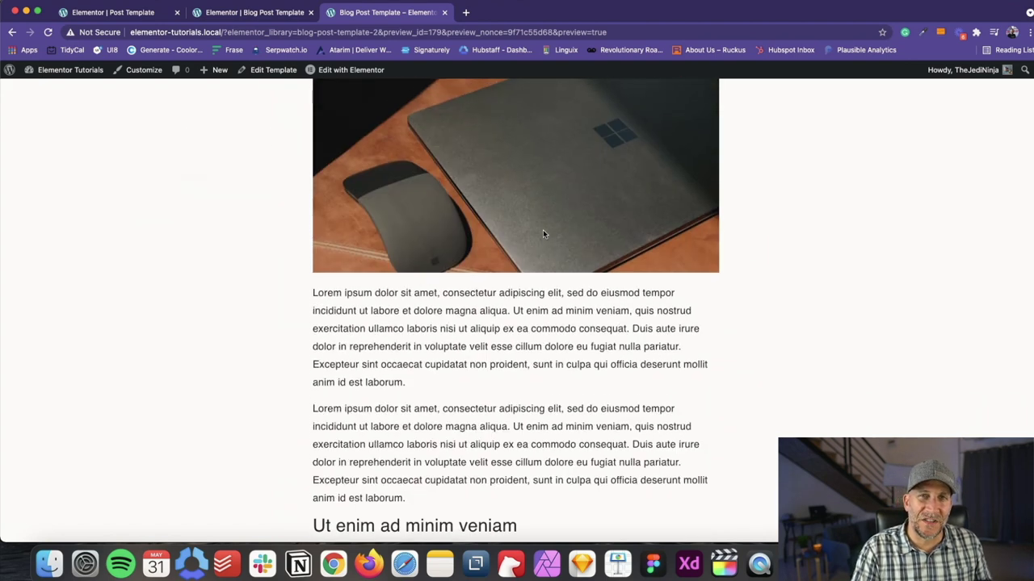
scroll(543, 234, up, 5)
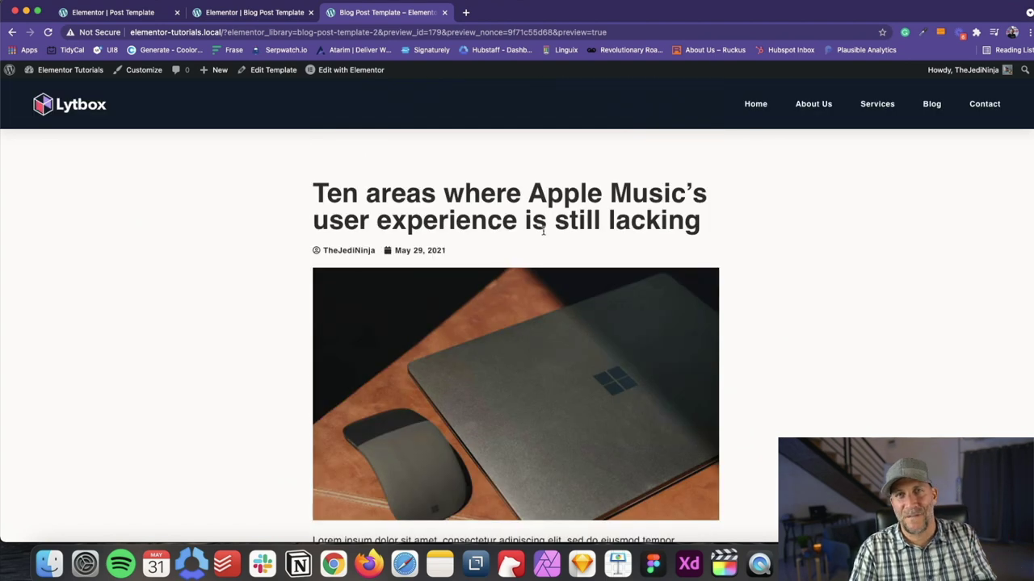
scroll(543, 233, down, 10)
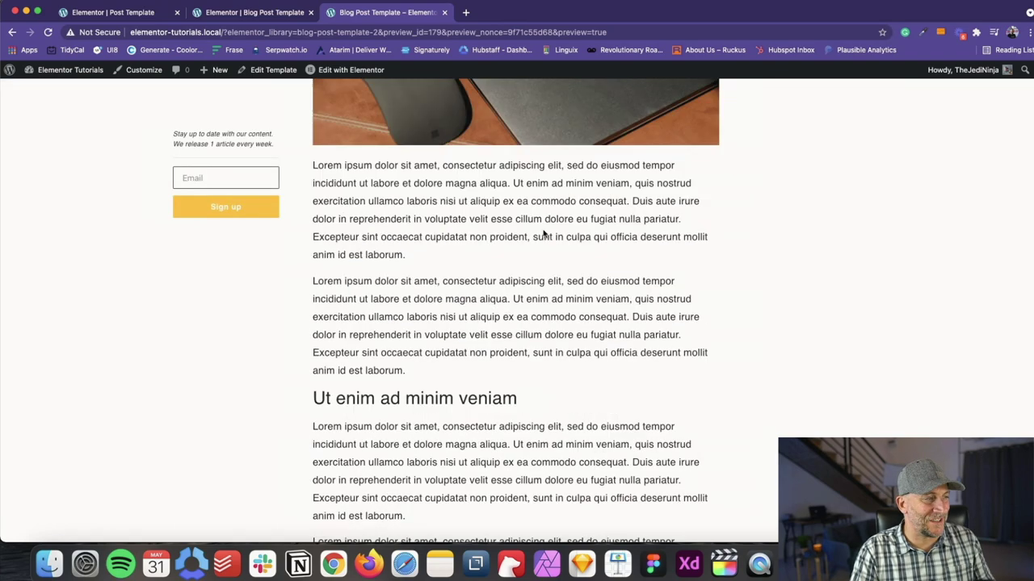